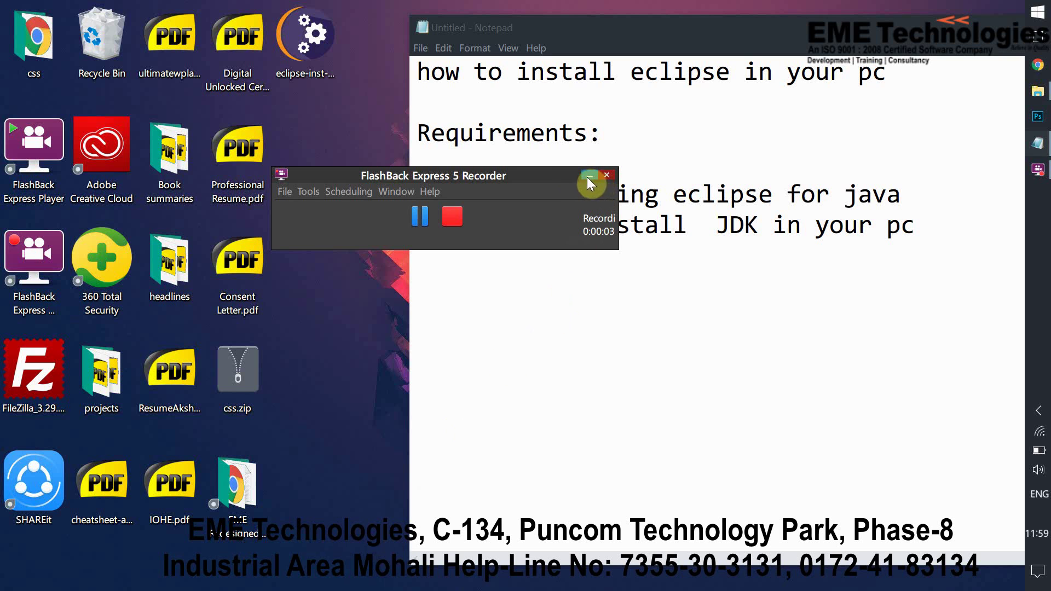
Highlight 'eclipse' in the notes title and the JDK requirement line
click(588, 178)
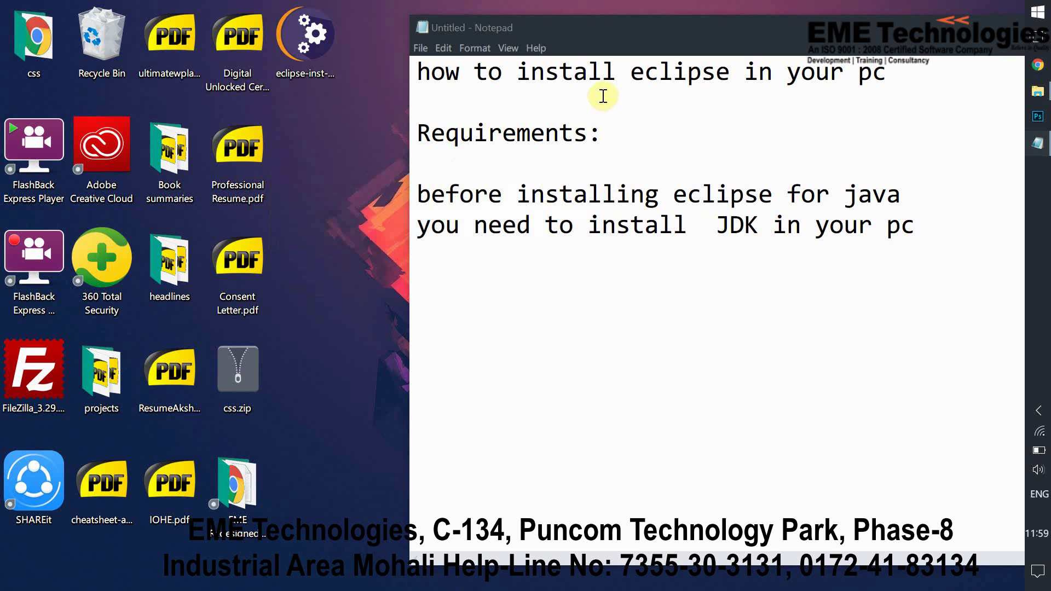
drag(625, 75, 872, 74)
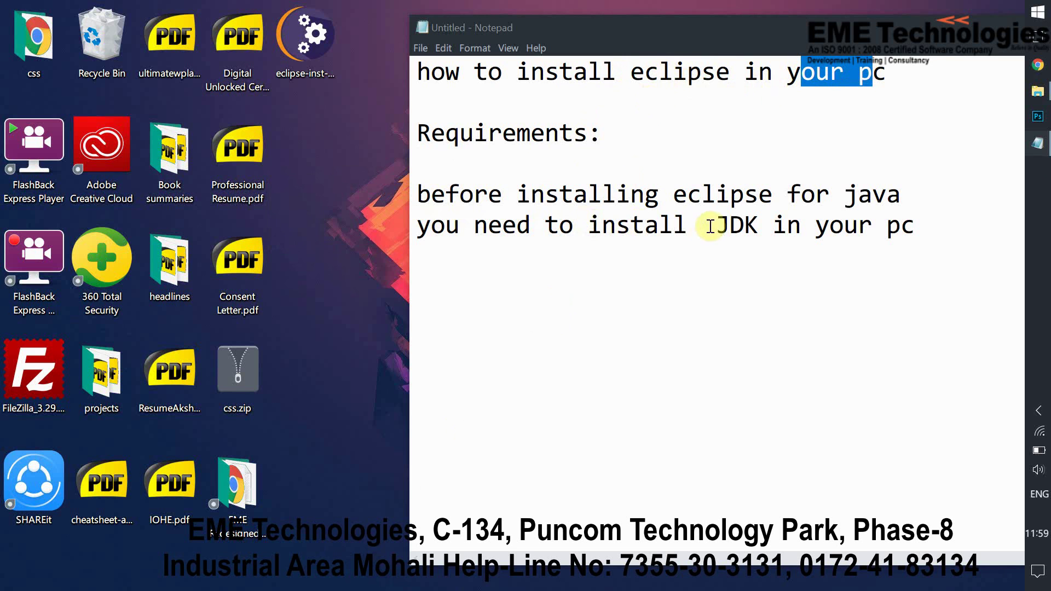
drag(708, 226, 868, 236)
drag(631, 73, 747, 82)
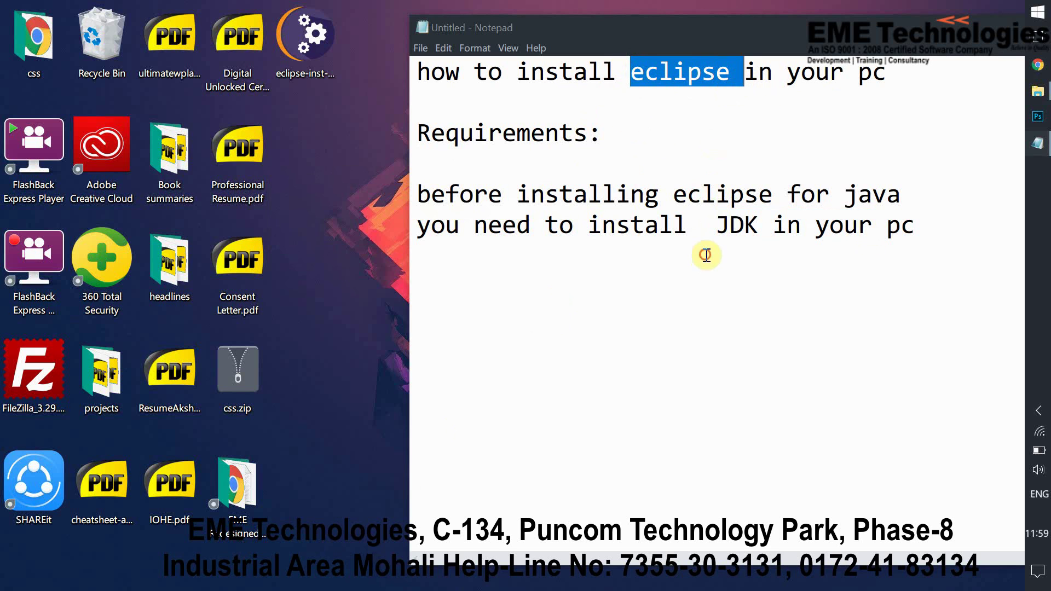
click(705, 226)
Re-highlight the JDK requirement, select the Eclipse installer icon, and move the notes window
drag(688, 225, 787, 227)
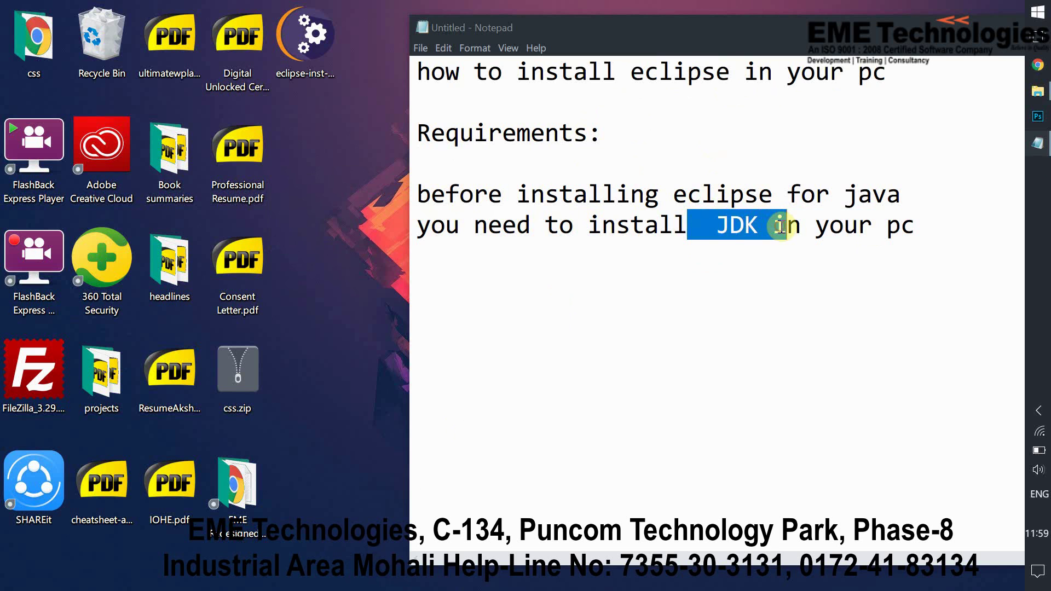
click(683, 237)
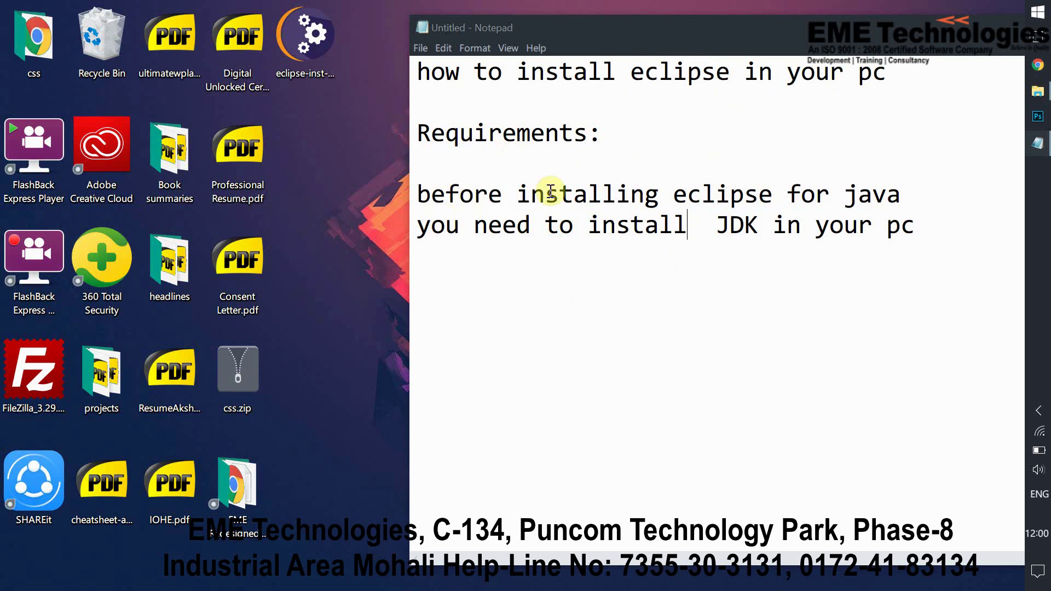
drag(699, 226, 787, 227)
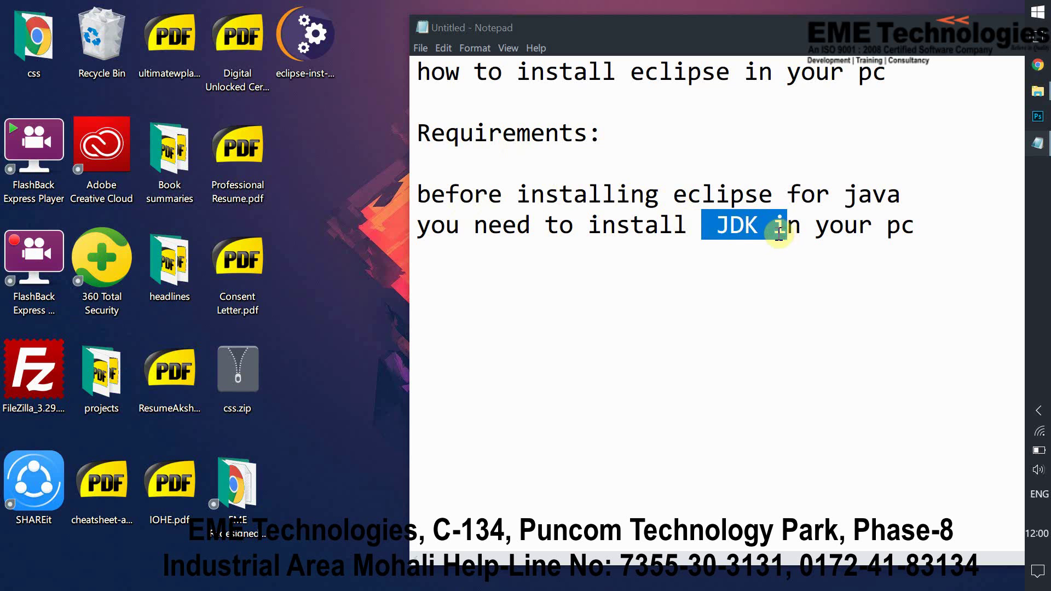
click(562, 235)
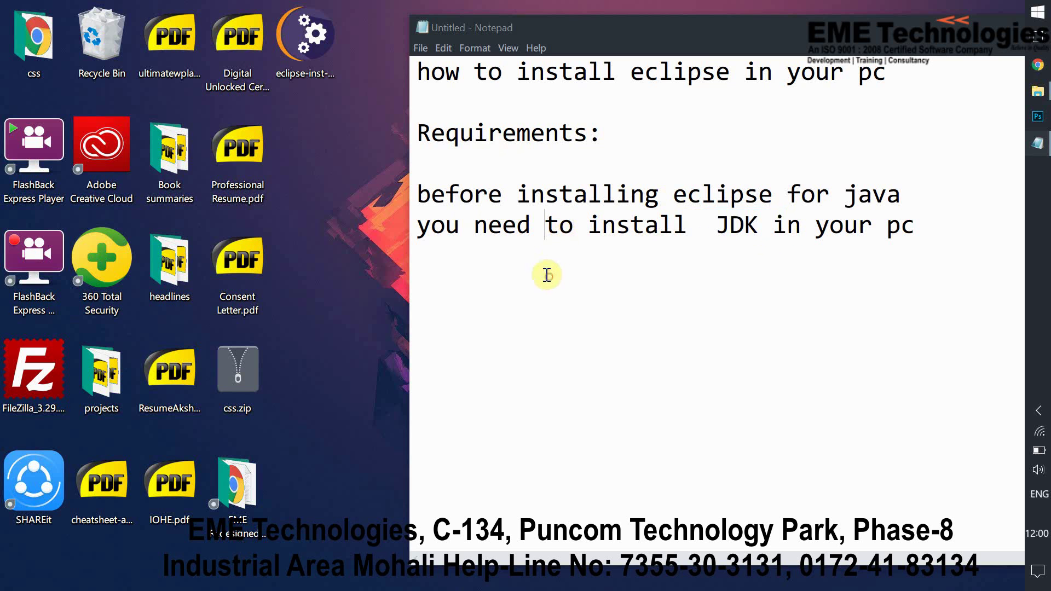
click(314, 42)
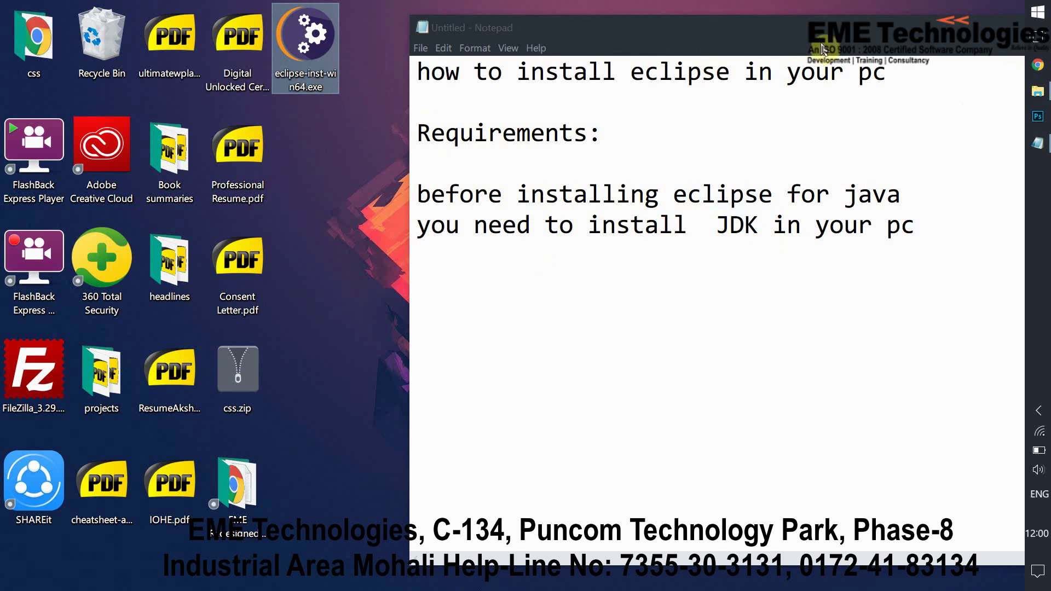
drag(821, 29, 700, 65)
Minimize the notes and run eclipse-inst-win64.exe as administrator
click(712, 58)
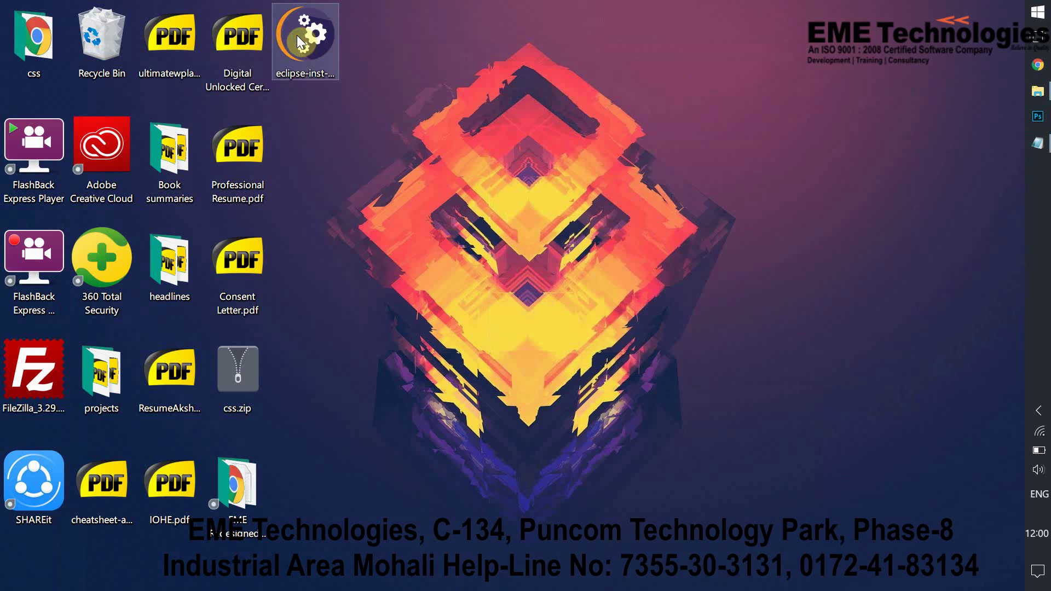
right_click(297, 36)
click(370, 66)
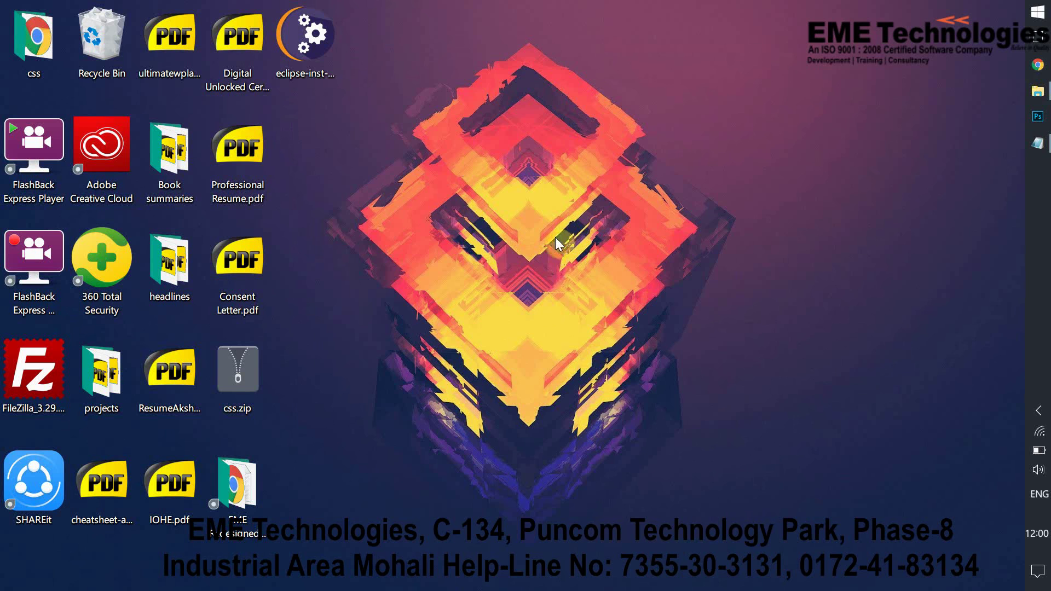
Operate the icons in the bottom-right taskbar corner while the installer loads
click(1042, 412)
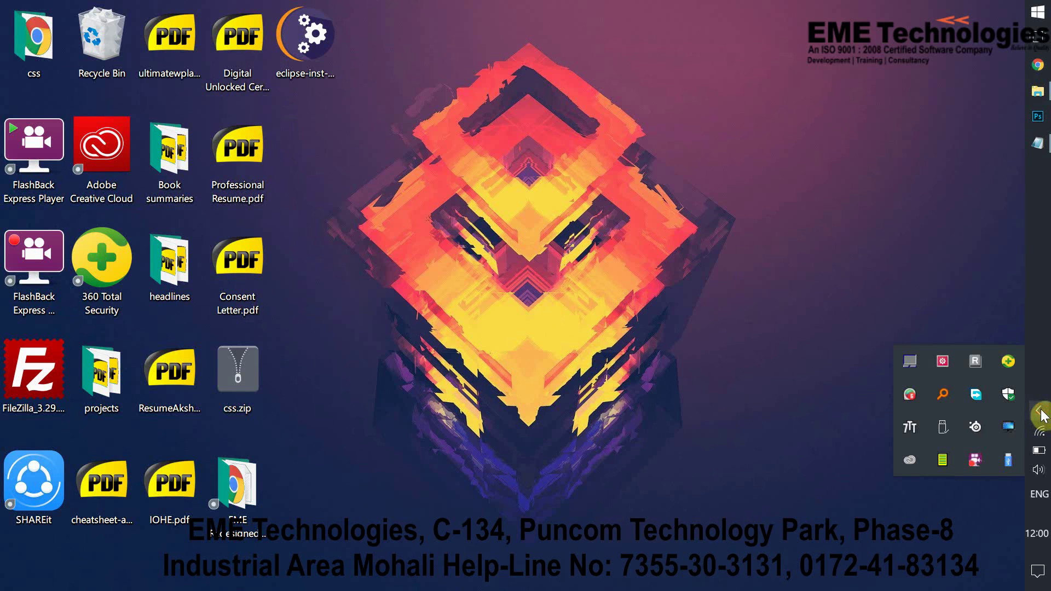
right_click(978, 463)
click(928, 348)
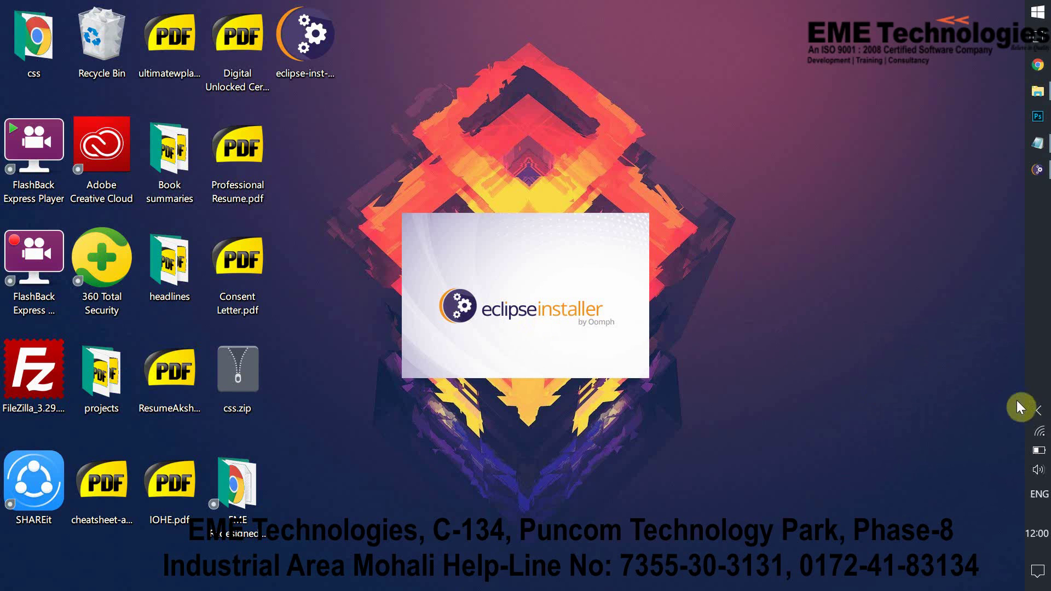
click(1038, 411)
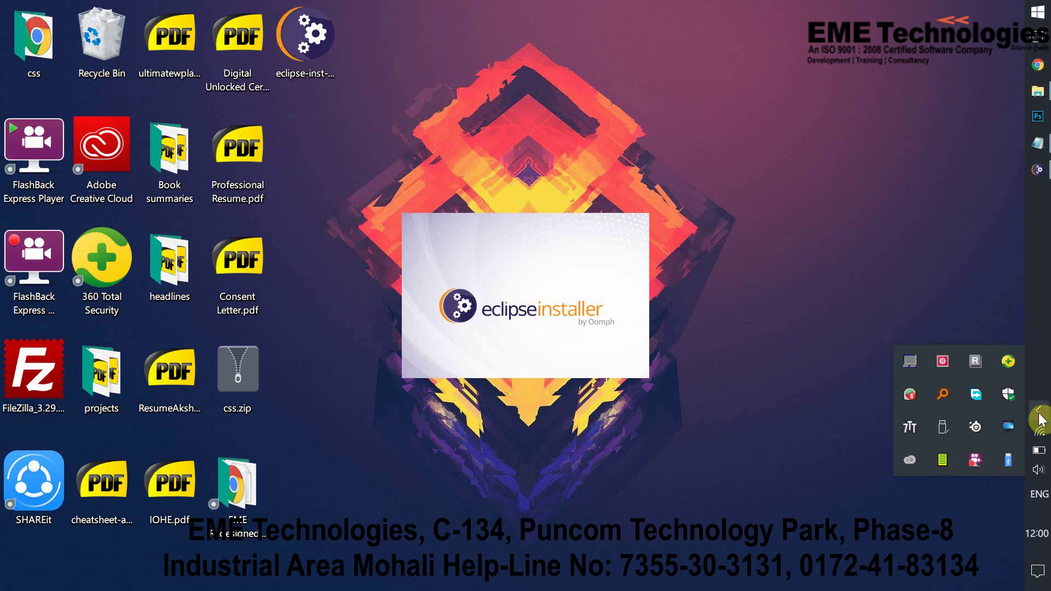
Select Eclipse IDE for Java Developers from the installer's package list
right_click(969, 457)
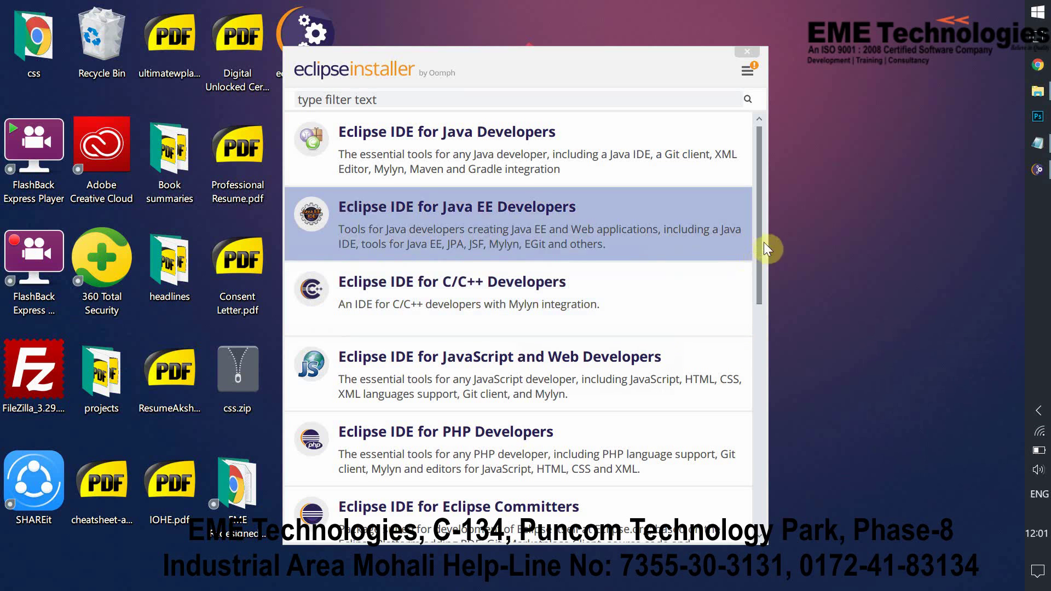
scroll(759, 246, down, 3)
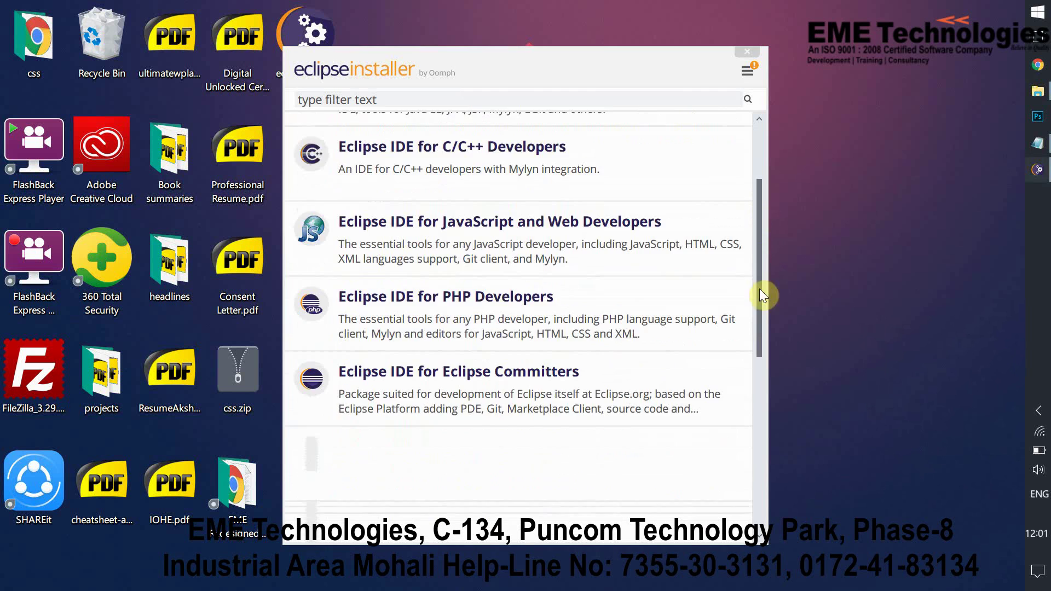
mouse_move(762, 296)
mouse_down()
mouse_move(755, 507)
mouse_move(766, 456)
mouse_move(741, 165)
mouse_up()
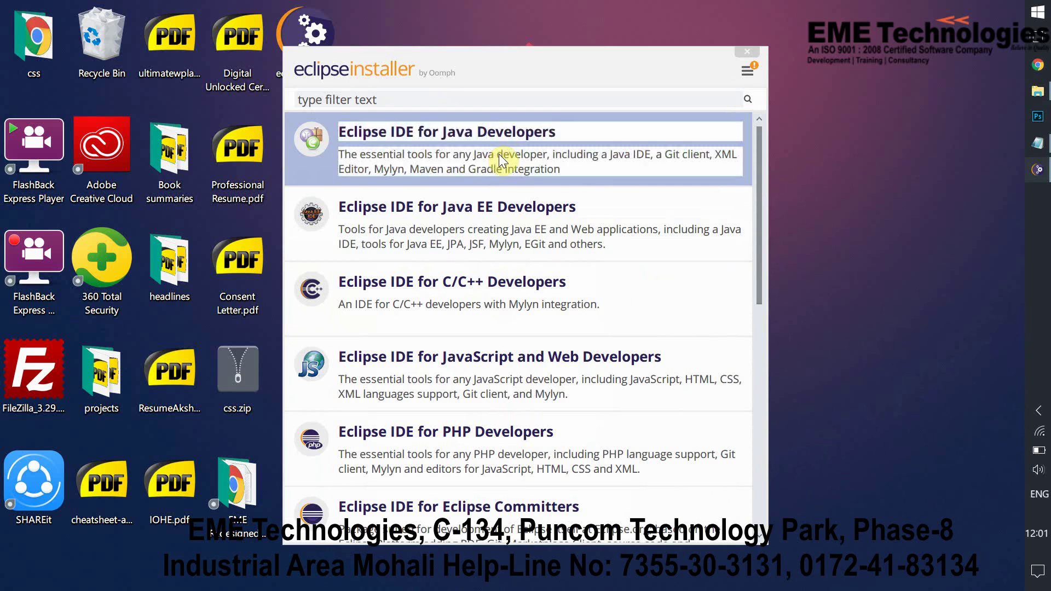
click(499, 162)
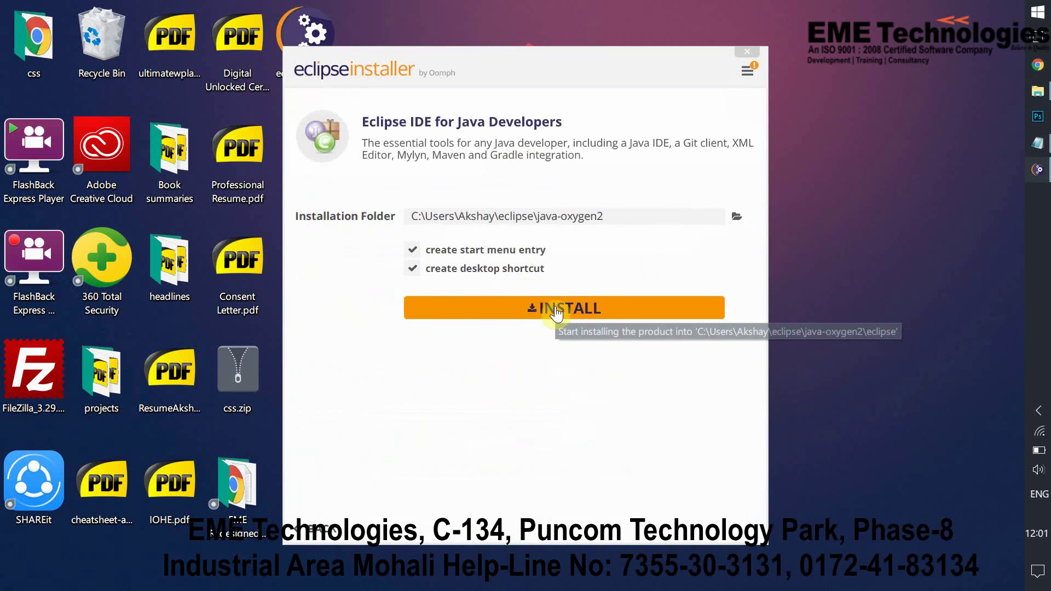
Install the Java Developers package to the default folder, then launch it once finished
click(555, 311)
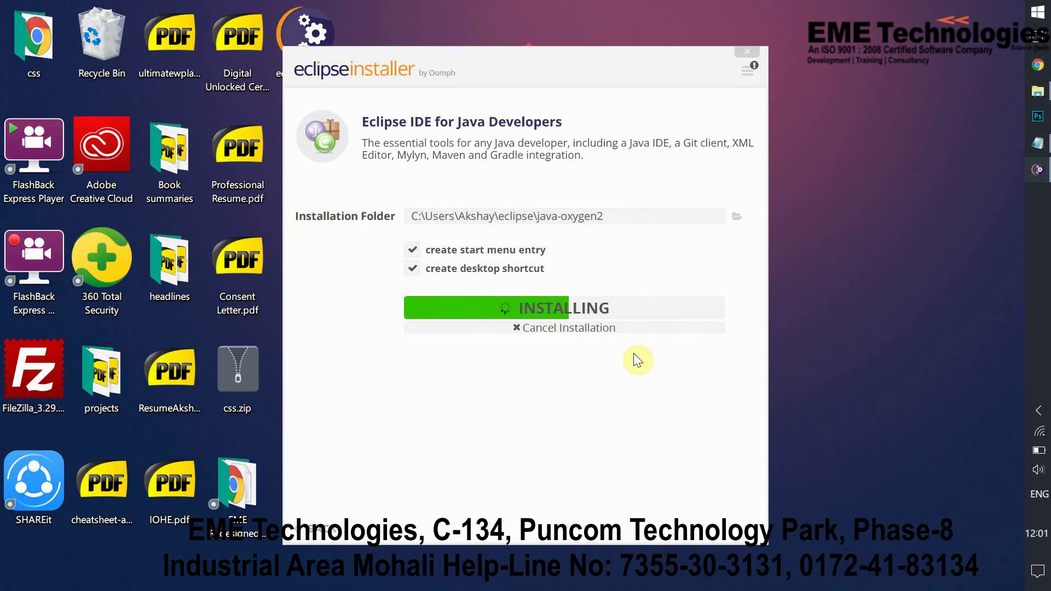
click(1040, 413)
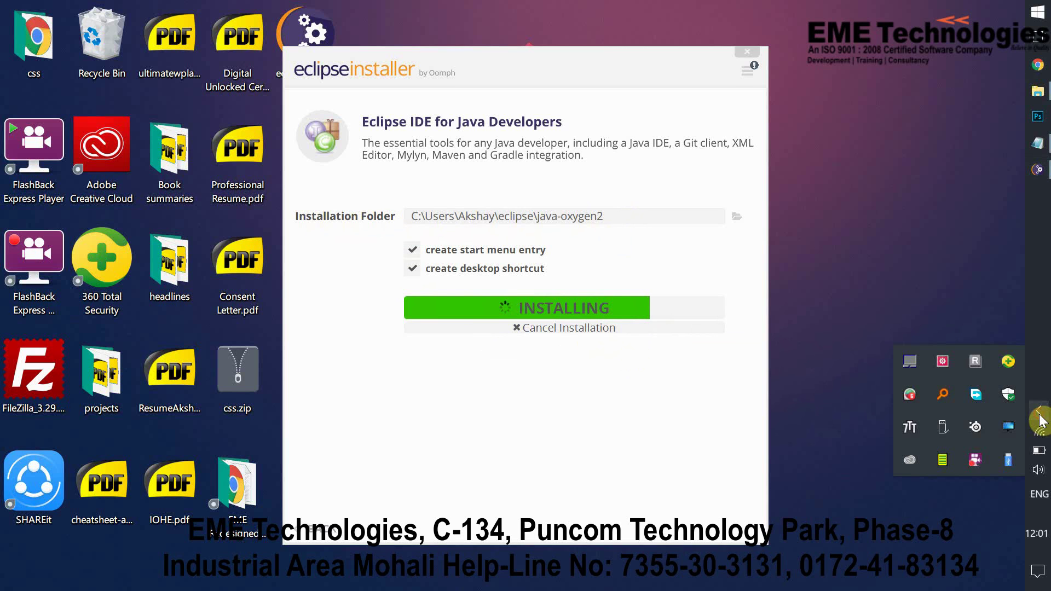
right_click(973, 462)
click(913, 347)
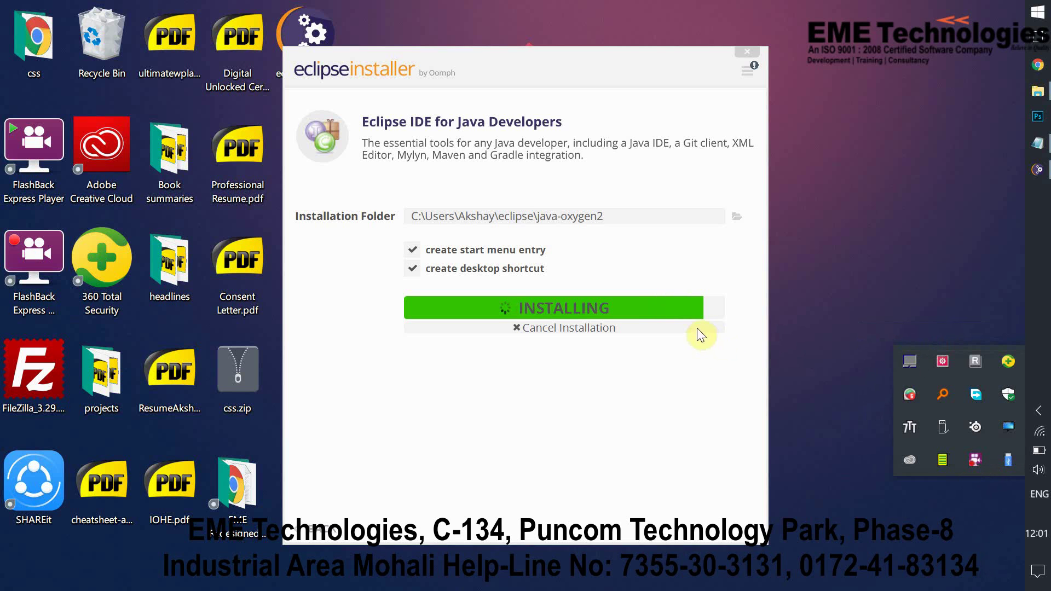
click(726, 333)
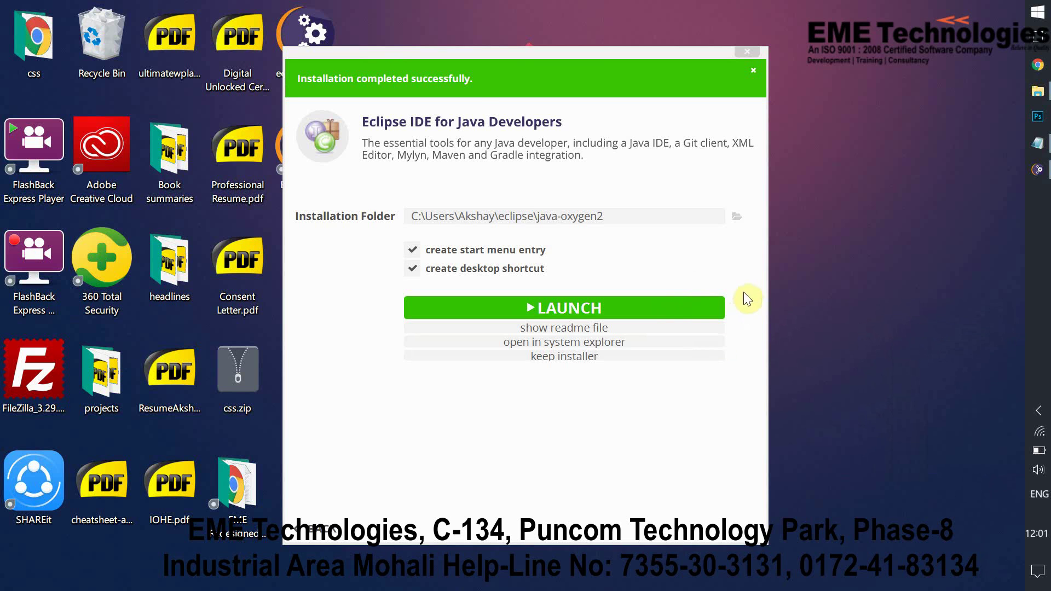
click(560, 318)
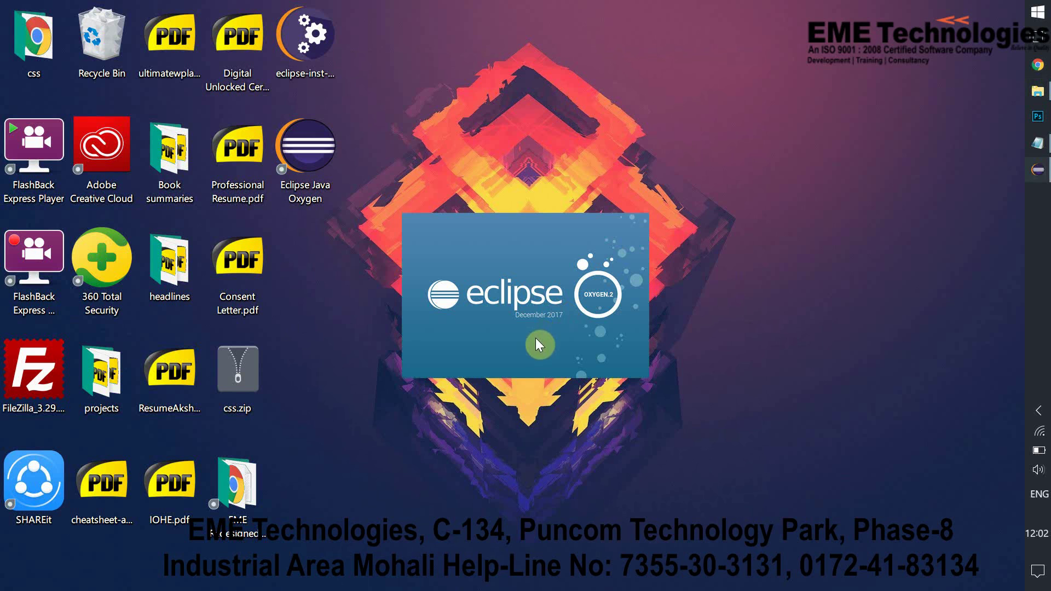
Start Eclipse Oxygen in the default eclipse-workspace, closing the news and system pop-ups
click(1038, 410)
click(895, 519)
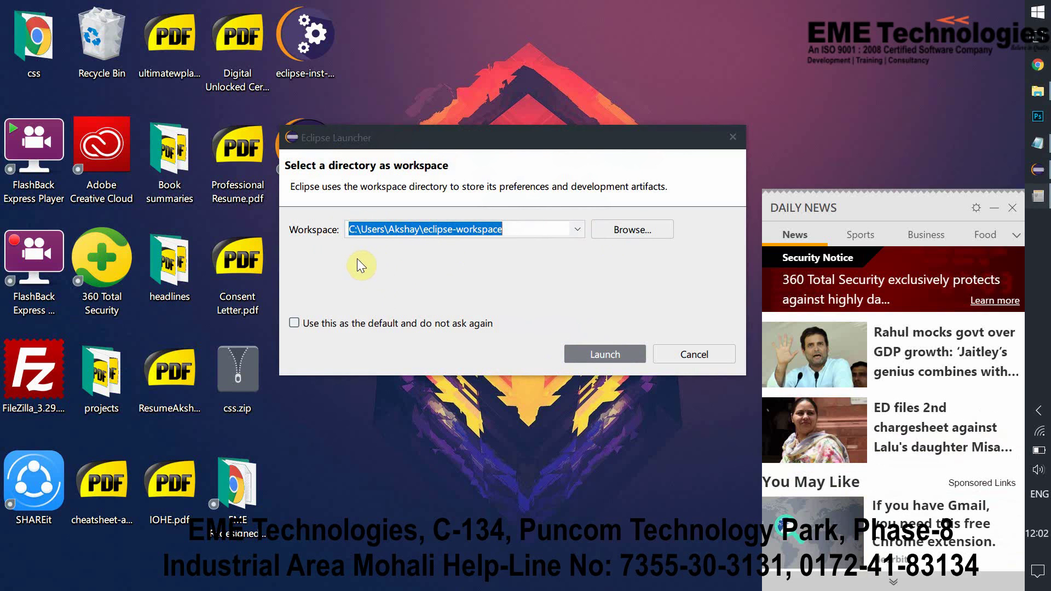
click(993, 208)
click(615, 353)
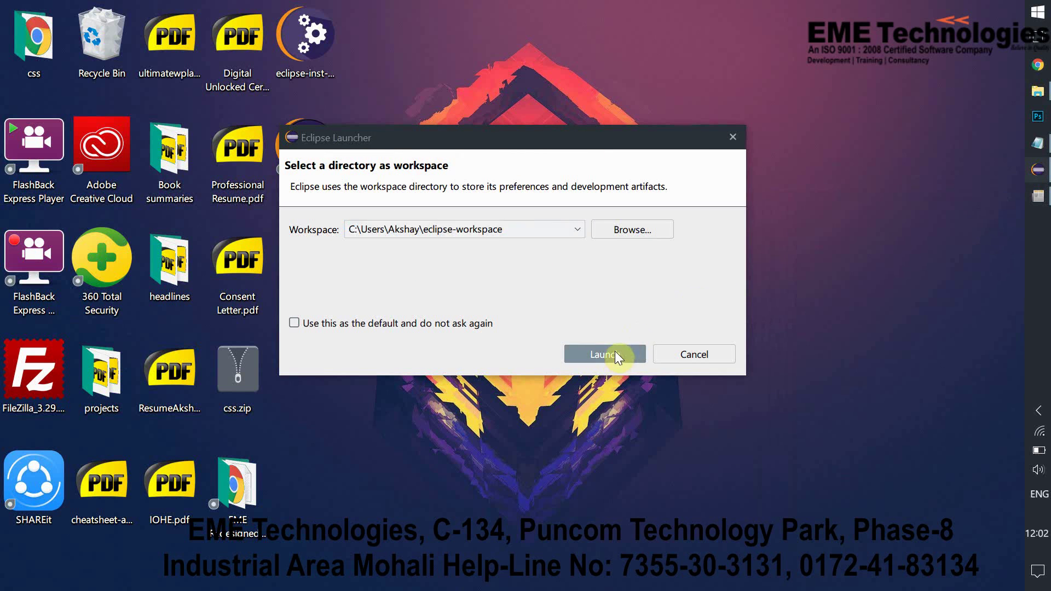
click(1039, 413)
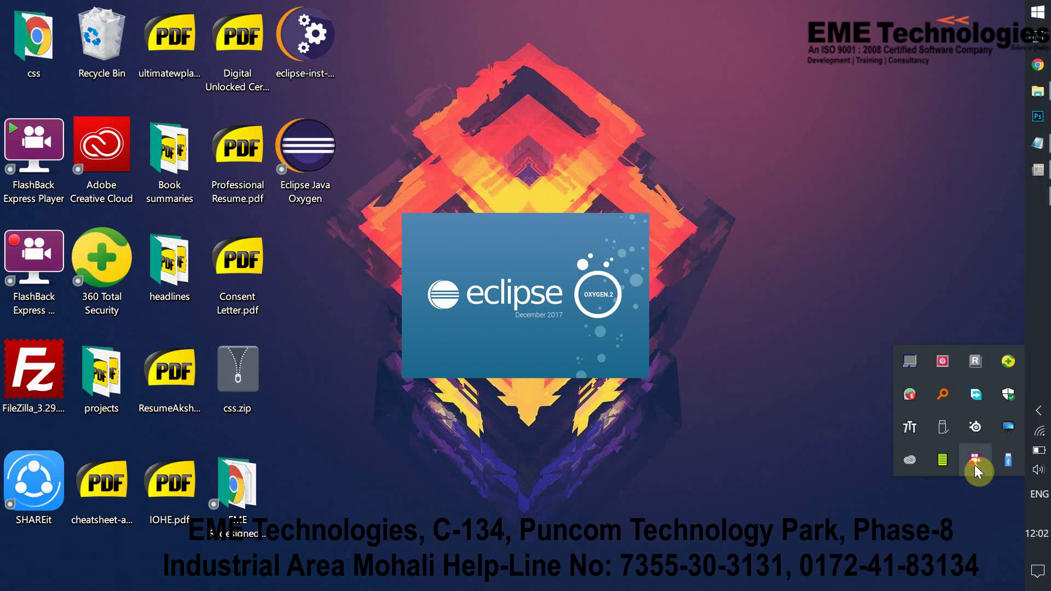
right_click(975, 464)
click(924, 350)
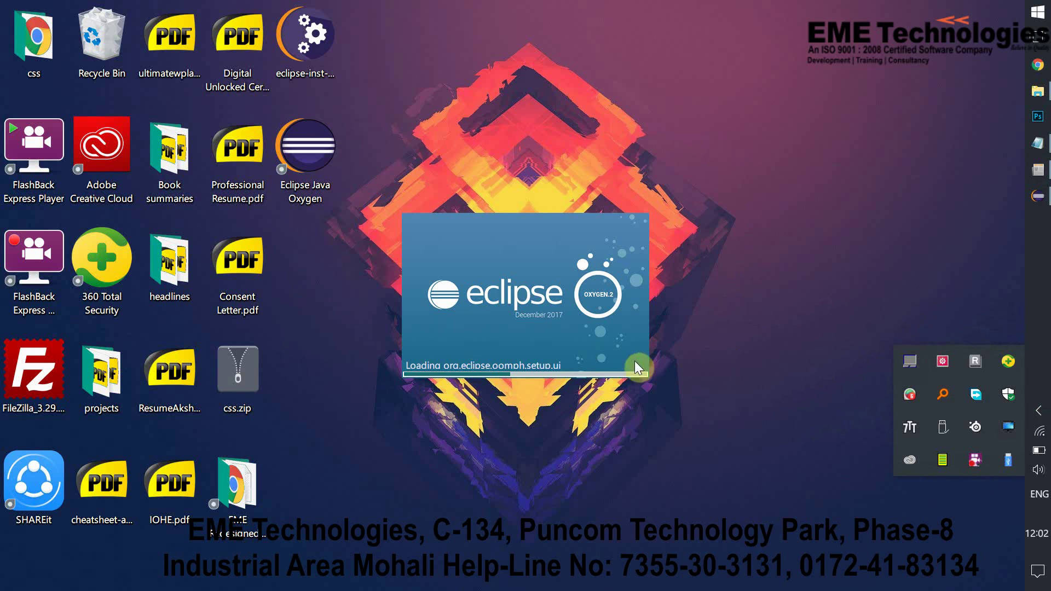
click(549, 349)
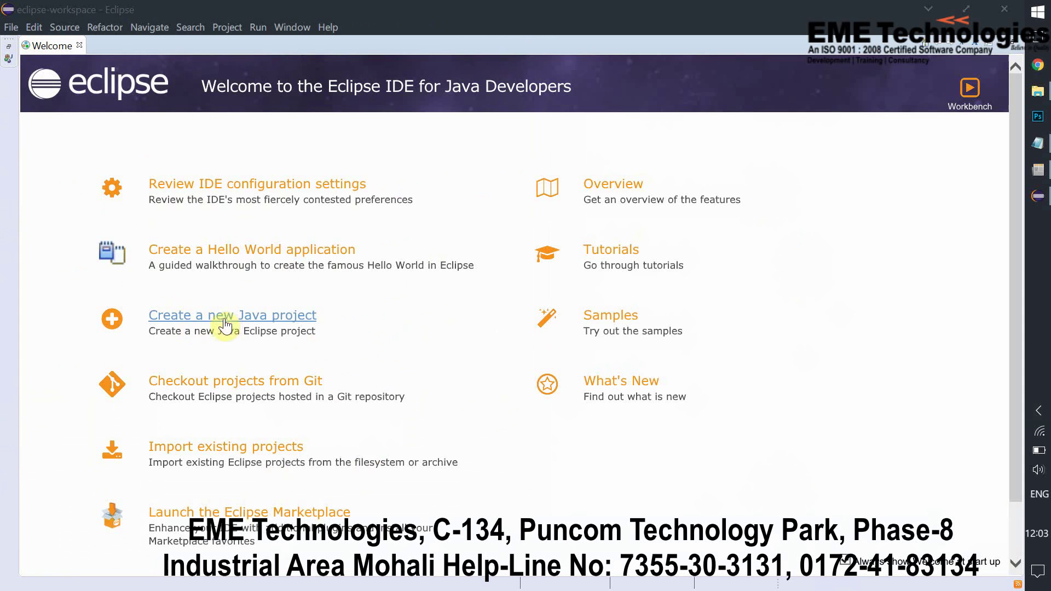
Create a Java project named 'test' with default build settings
click(11, 30)
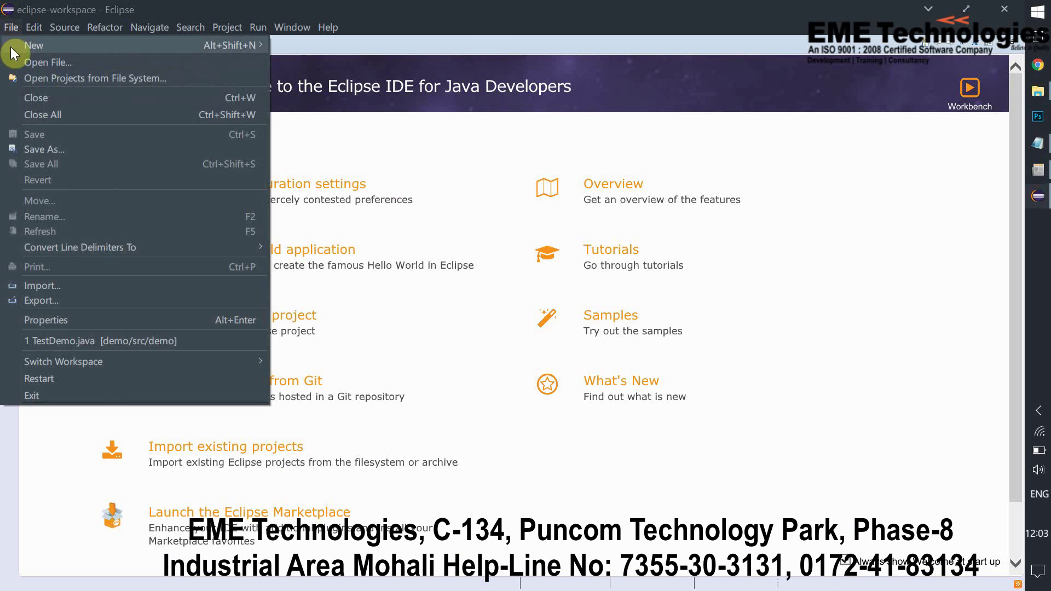
mouse_move(98, 45)
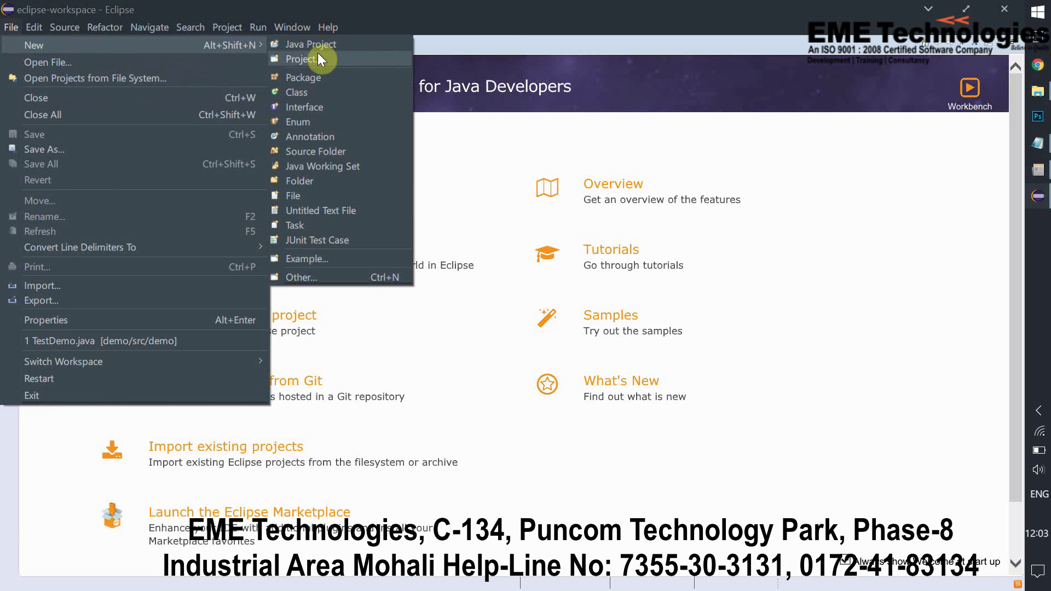
click(318, 47)
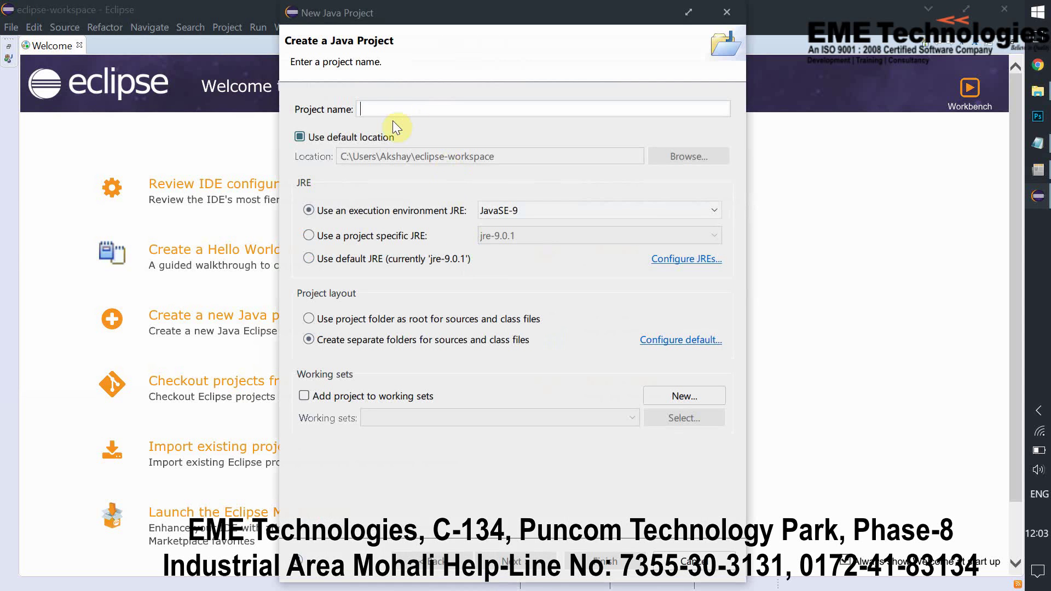
text(test)
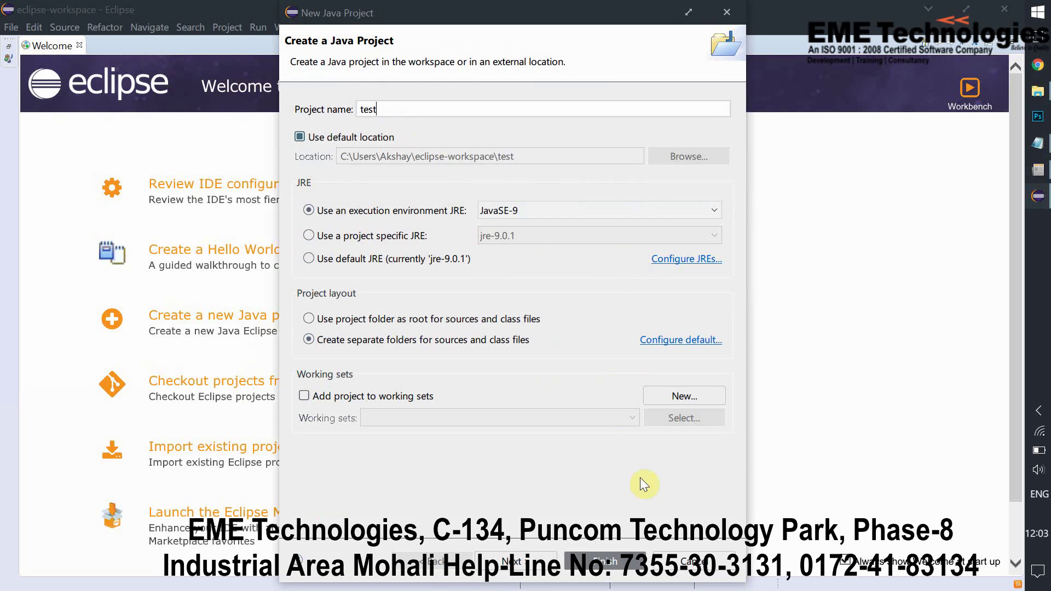
click(516, 563)
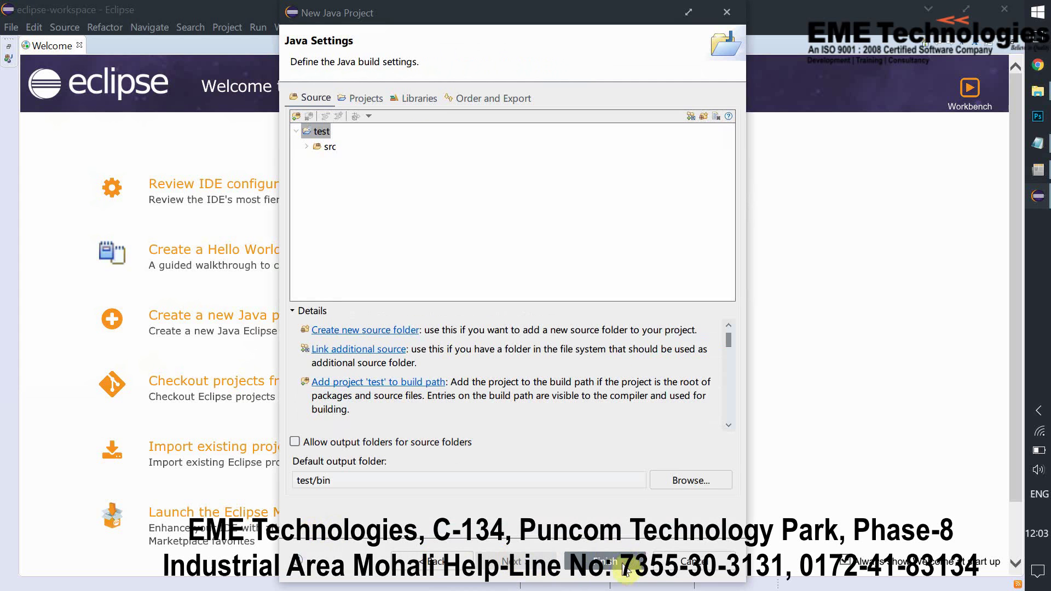
click(608, 562)
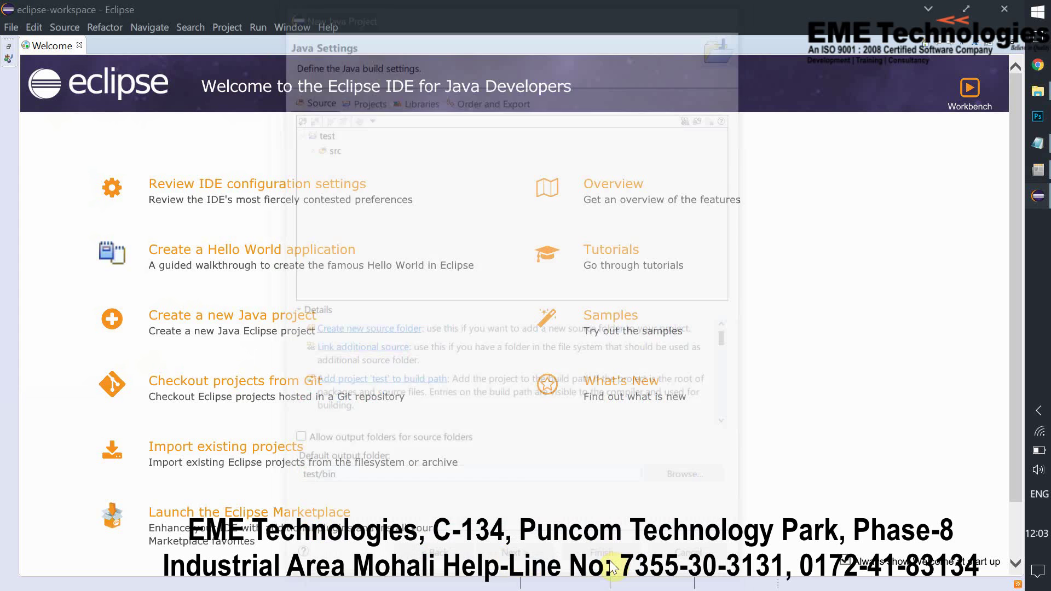
Start a new Java class and browse to the test project's src folder
click(11, 28)
mouse_move(33, 45)
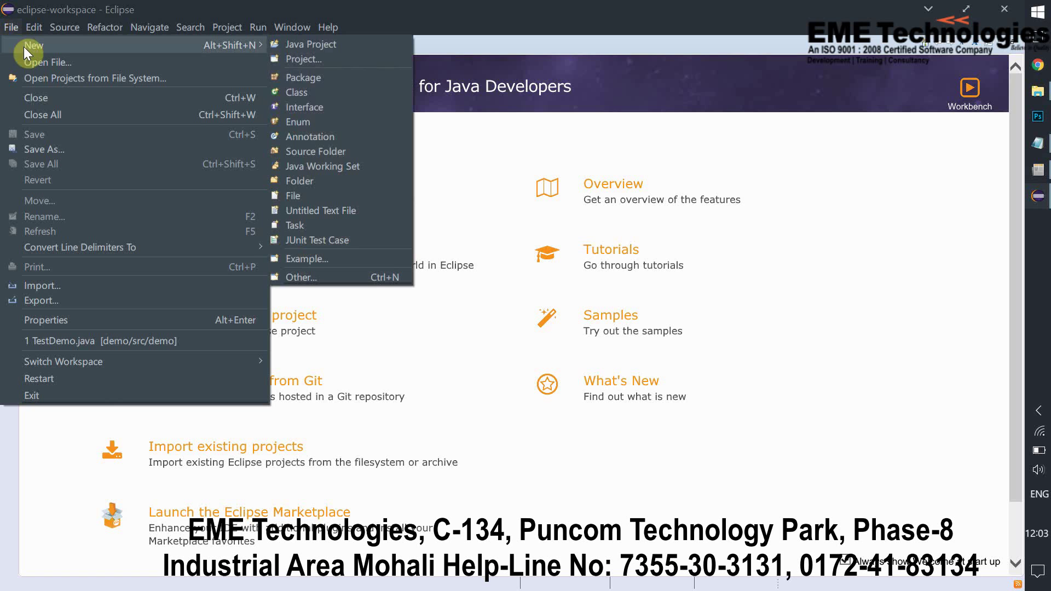
click(330, 94)
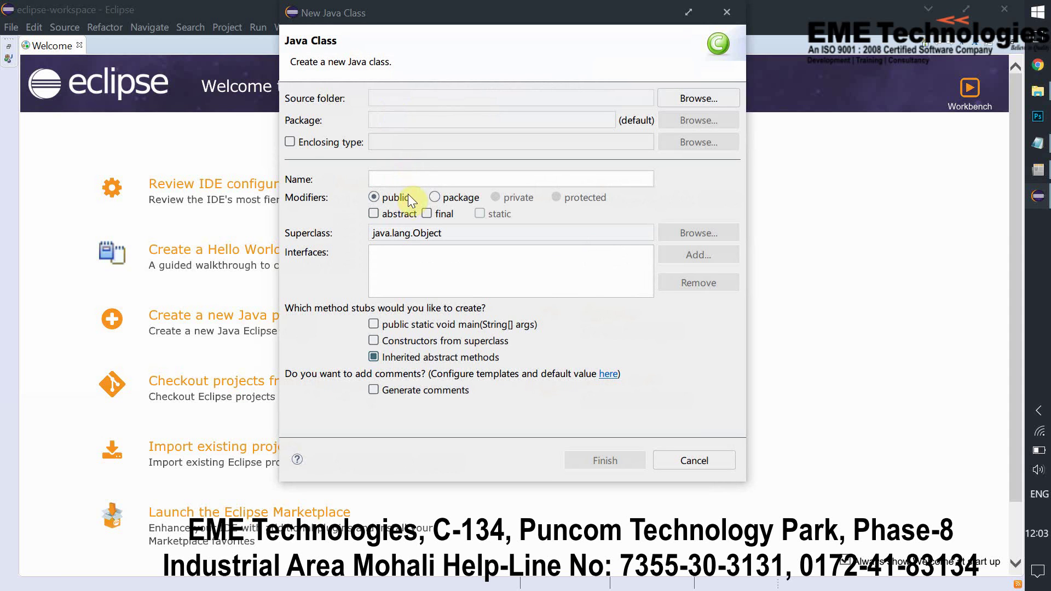
text(Demo)
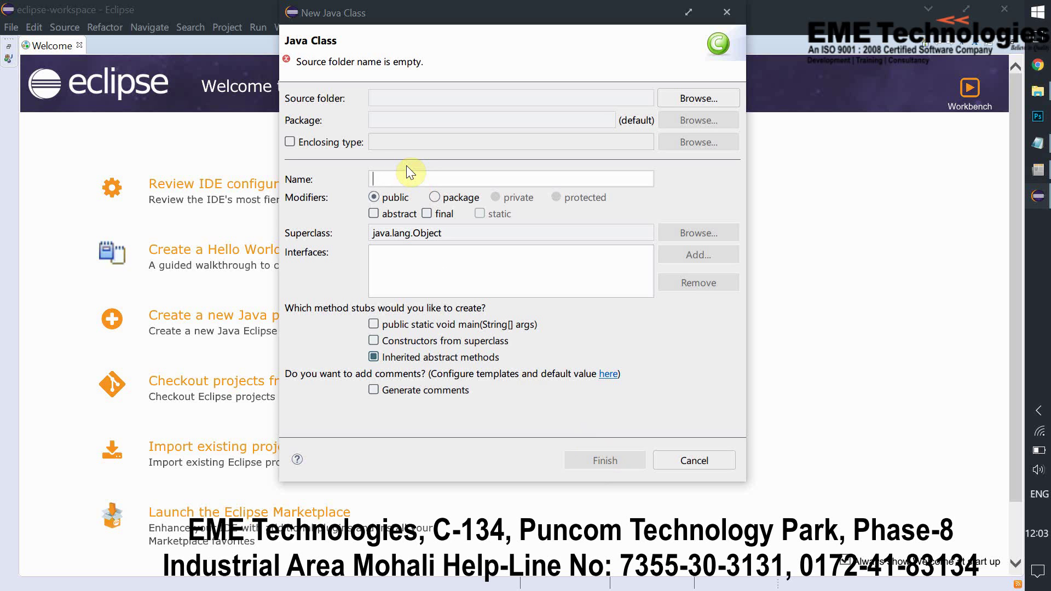
click(694, 98)
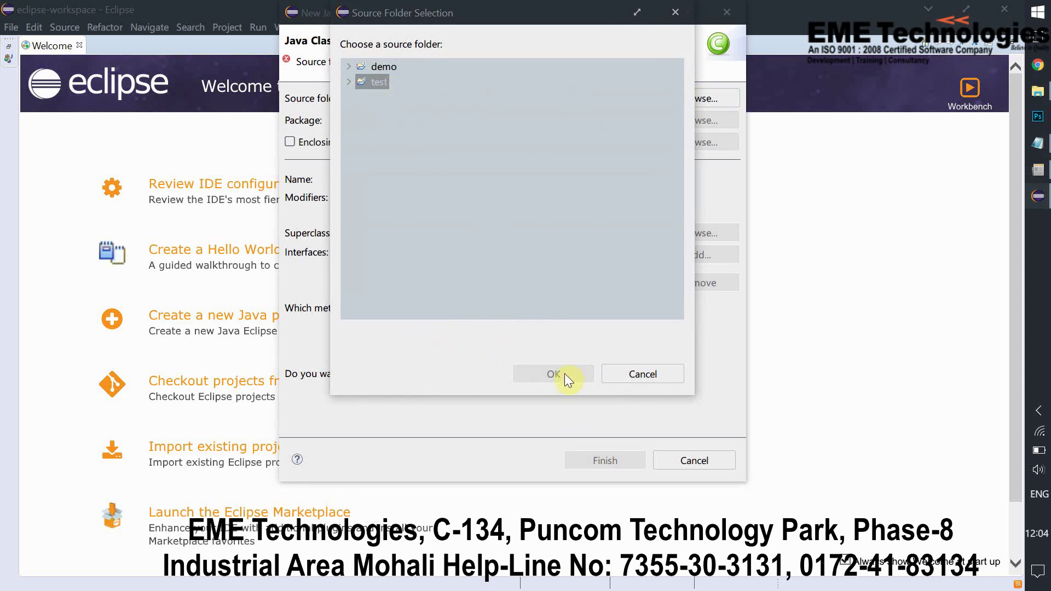
double_click(354, 82)
click(393, 97)
Confirm test/src as source folder, name the class demo, and finish
click(555, 373)
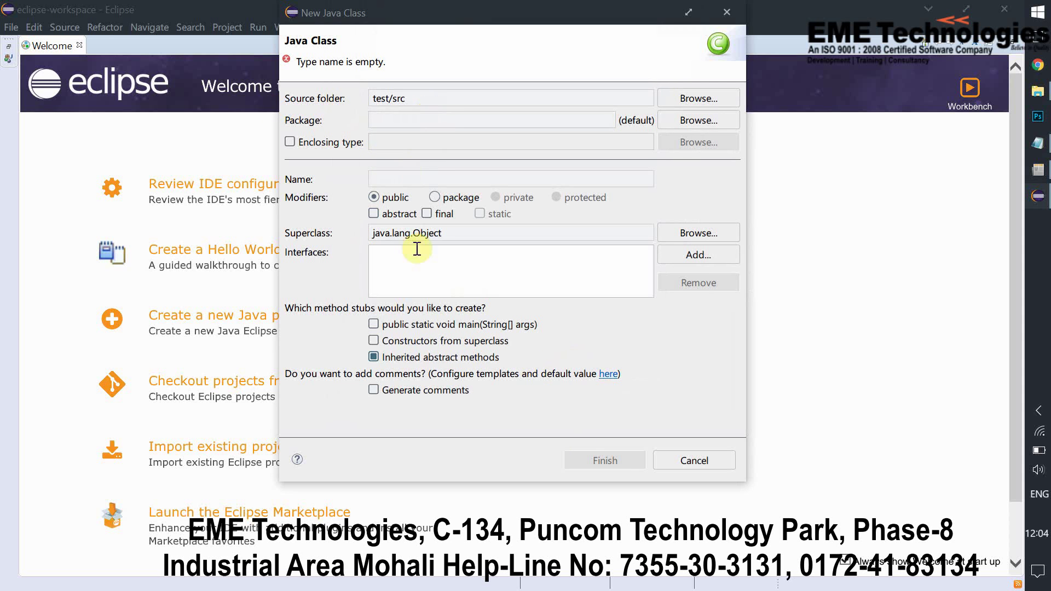
click(395, 178)
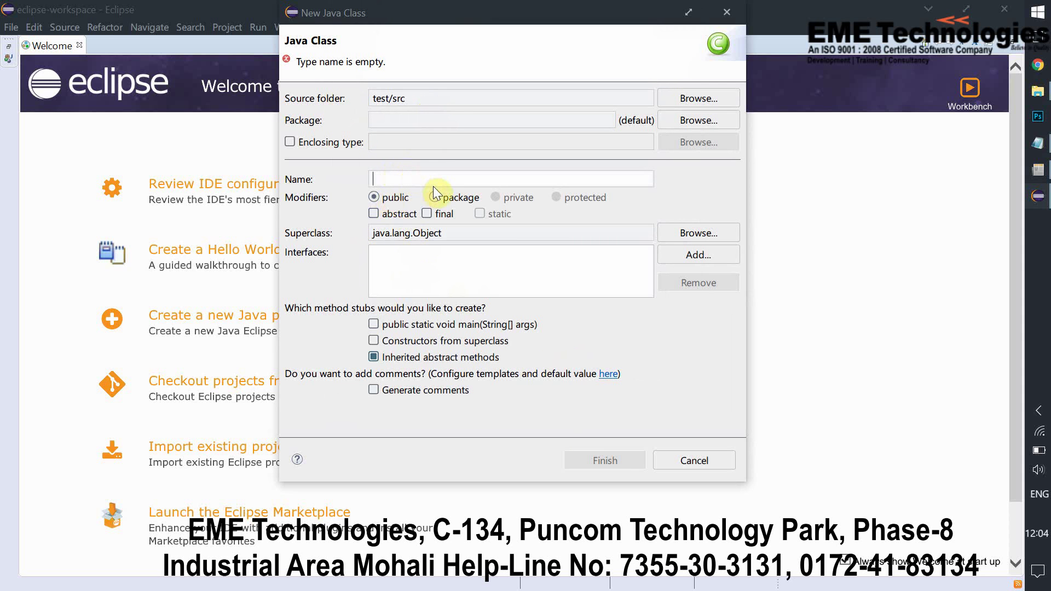
text(de)
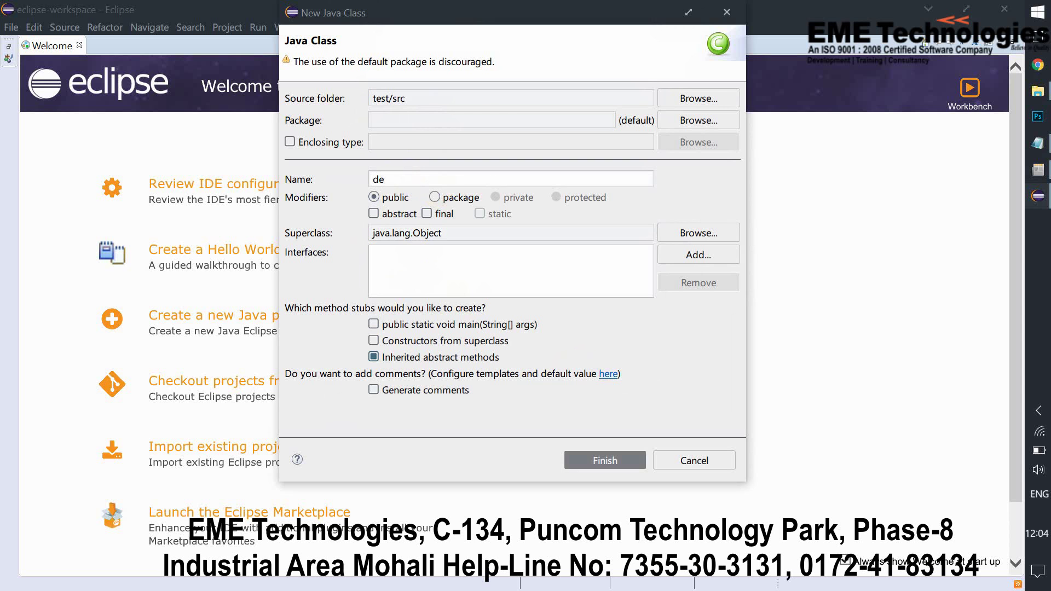
text(mo)
click(598, 466)
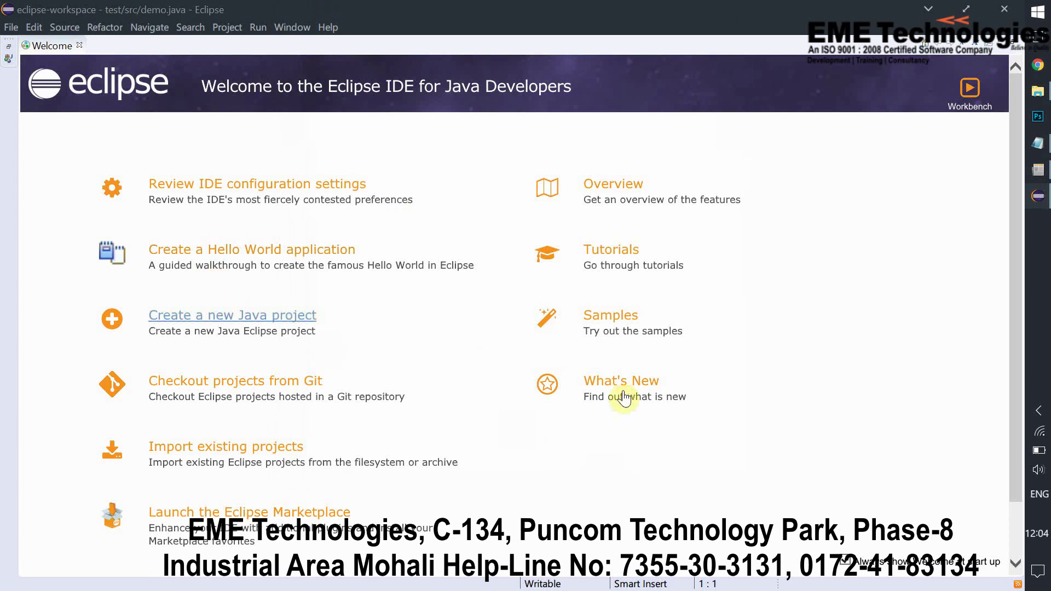
click(1038, 415)
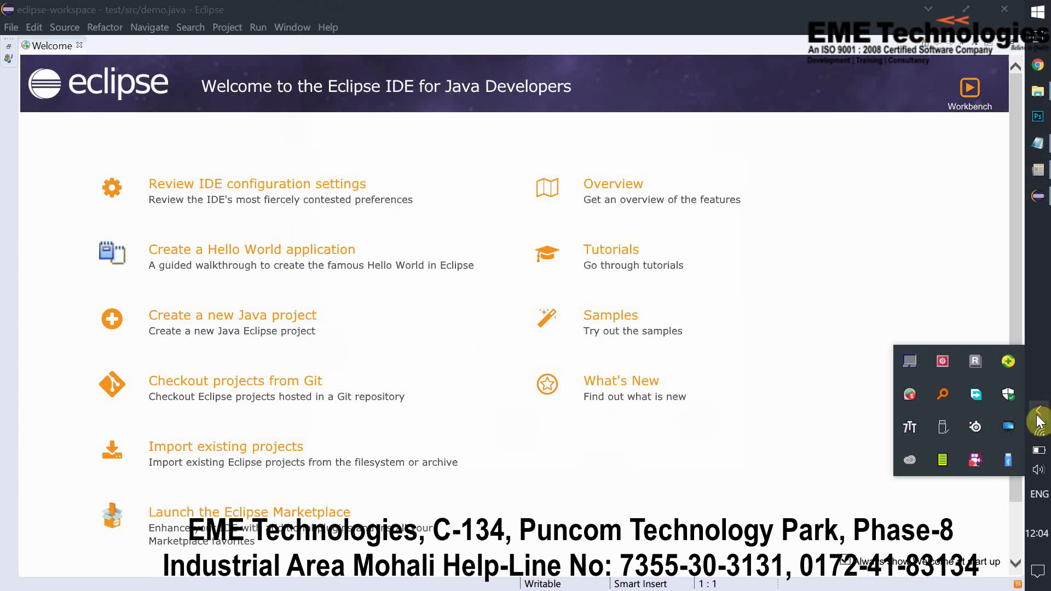
right_click(974, 463)
Clear leftover pop-ups and add a new indented line inside class demo
click(910, 348)
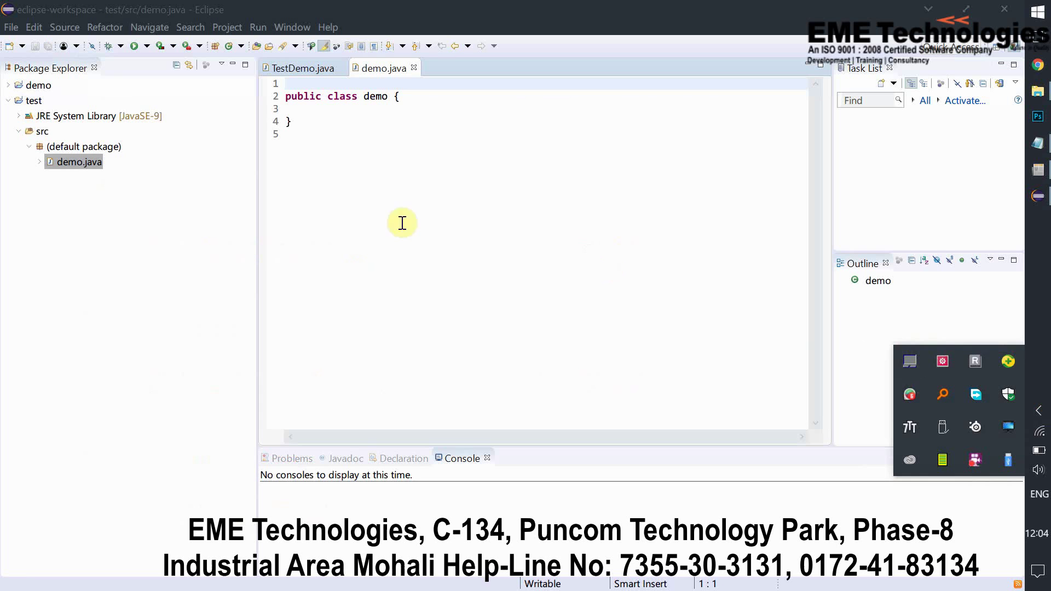
click(492, 234)
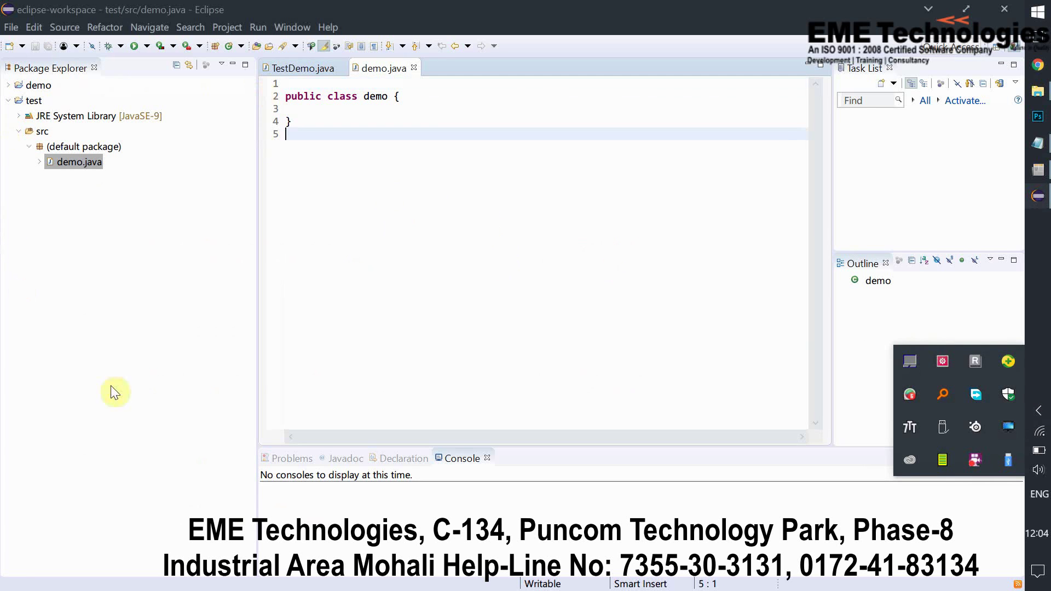
click(416, 402)
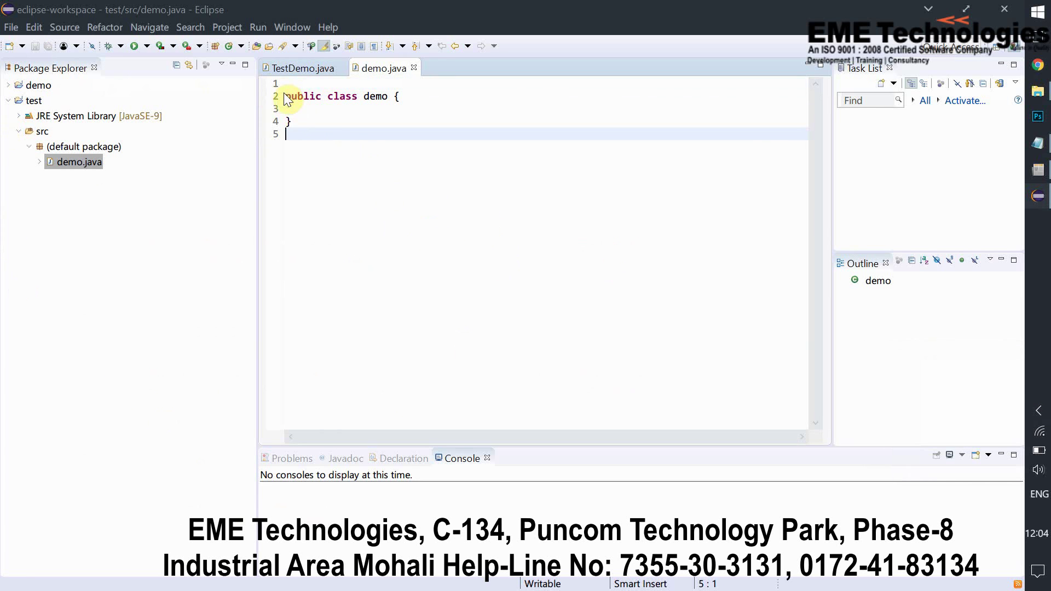
drag(288, 97, 413, 107)
click(413, 108)
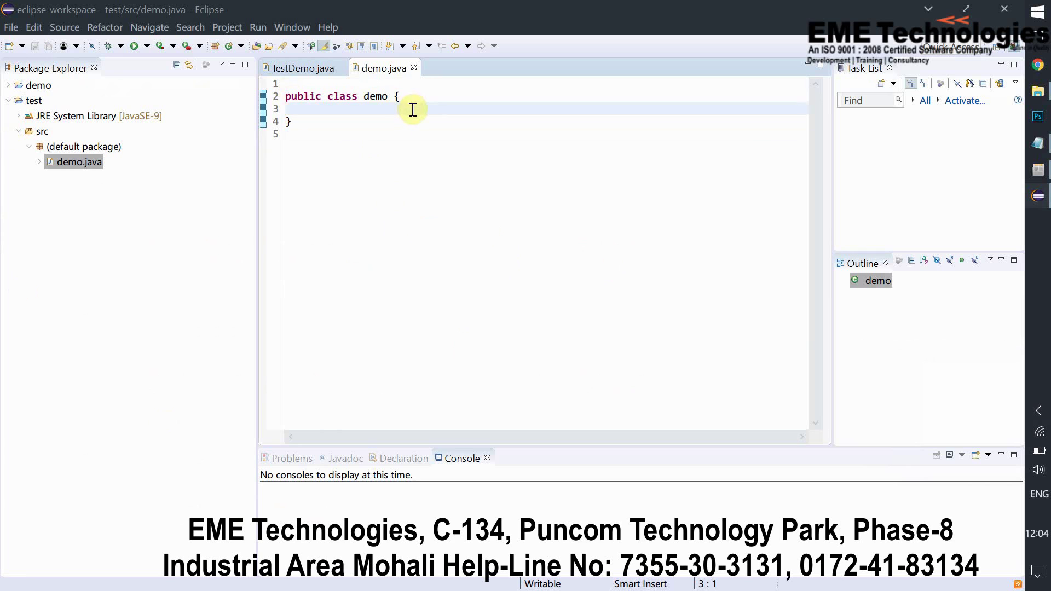
key(Return)
text(s)
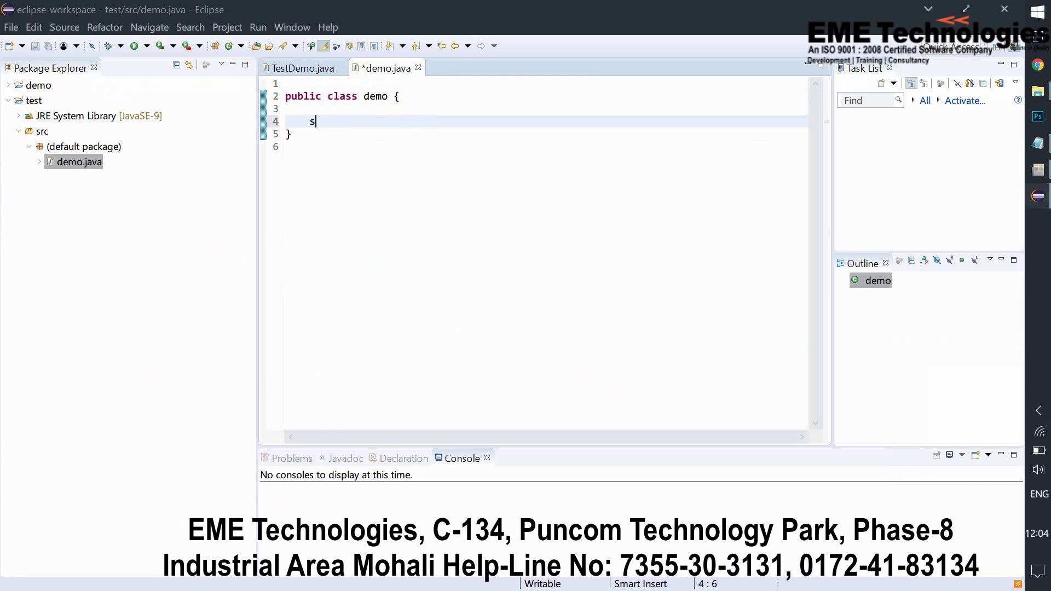
key(BackSpace)
text(pu)
text(blic )
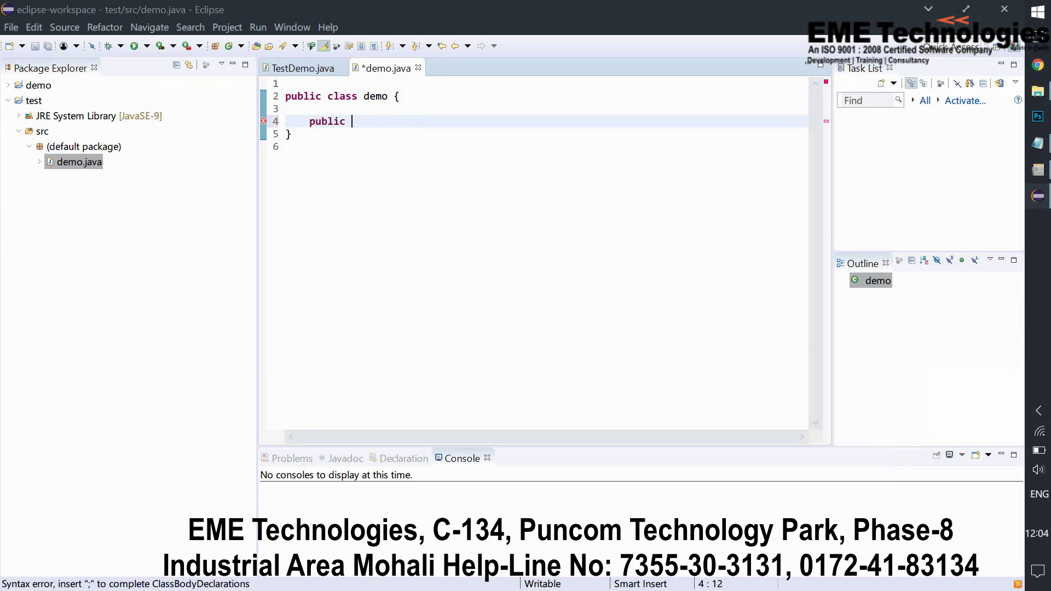
text(stat)
text(ic)
Write main(String args[]) and start System.out.println("hello world") using content assist
click(411, 108)
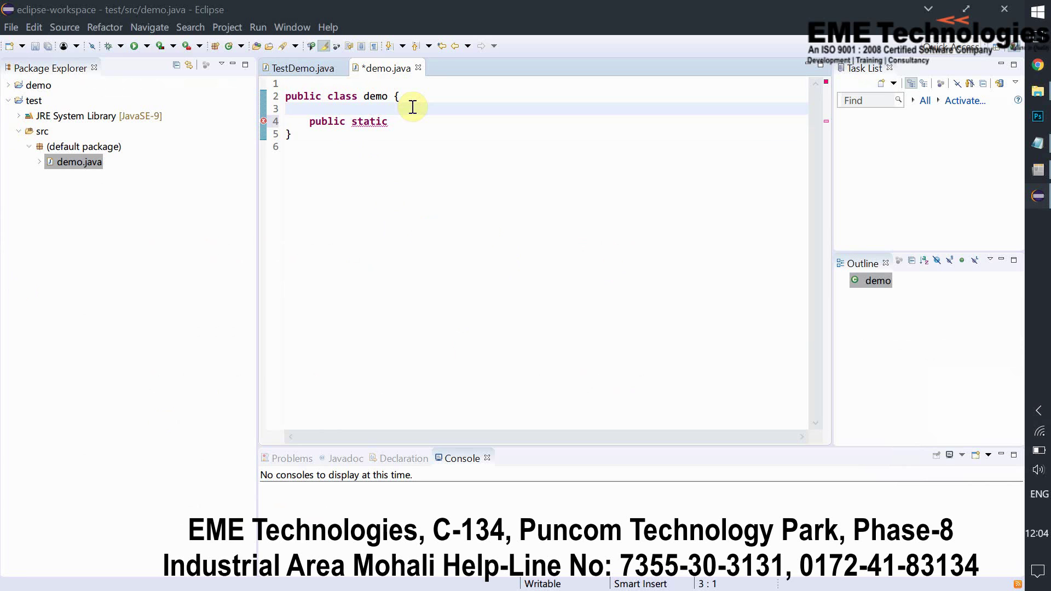
key(Down)
key(Right)
key(Right)
key(Right)
key(Right)
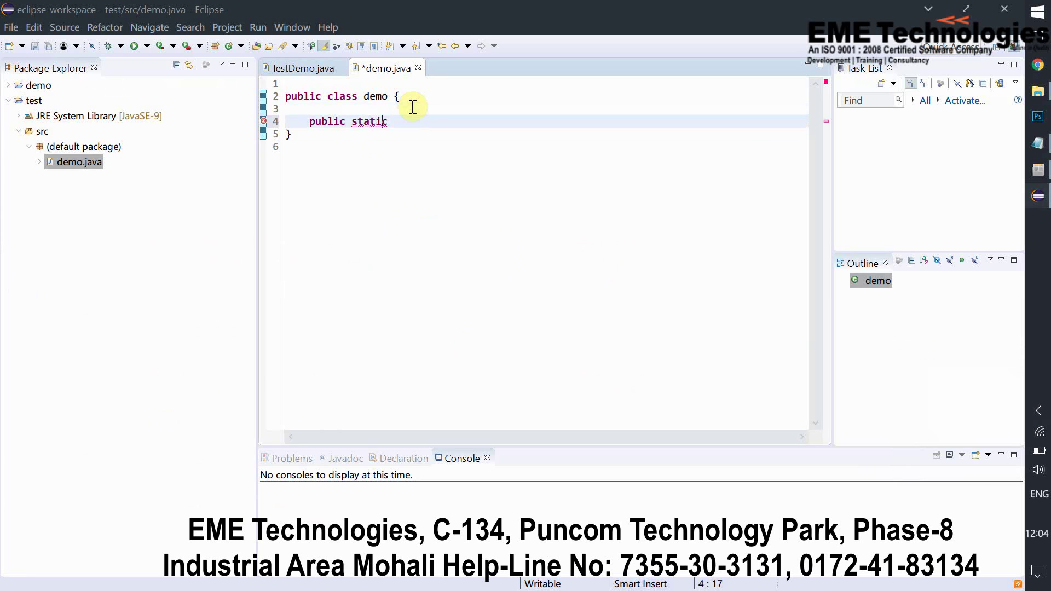
text(void)
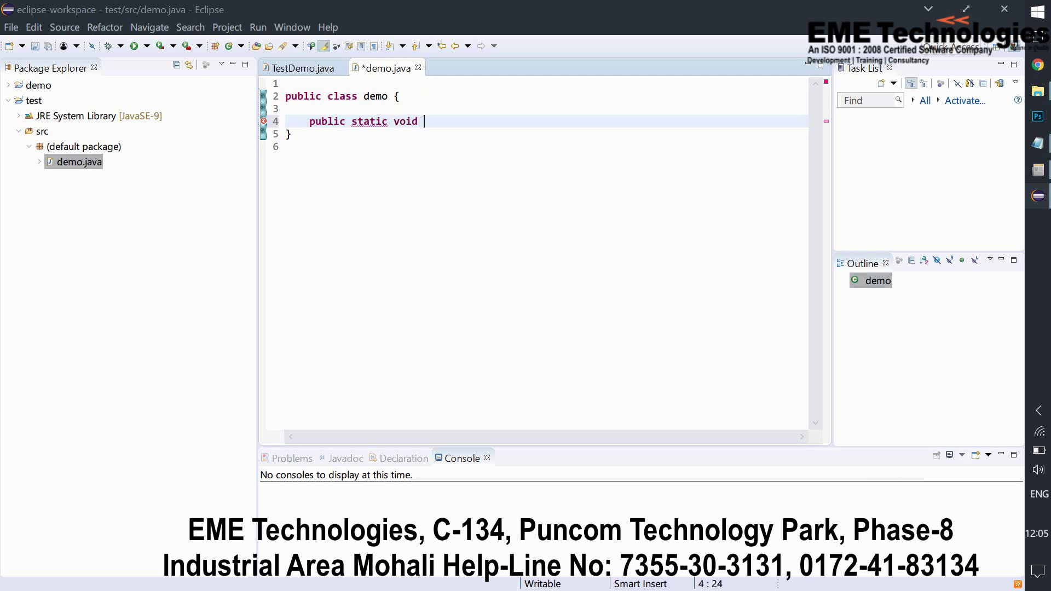
text( main(S)
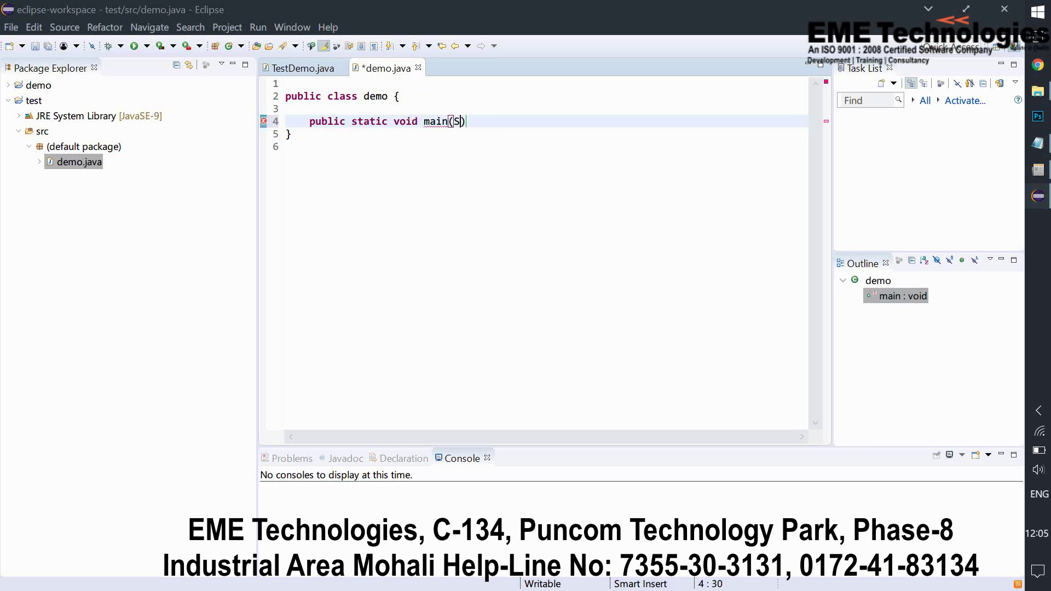
text(tring ar)
text(gs[])
key(Return)
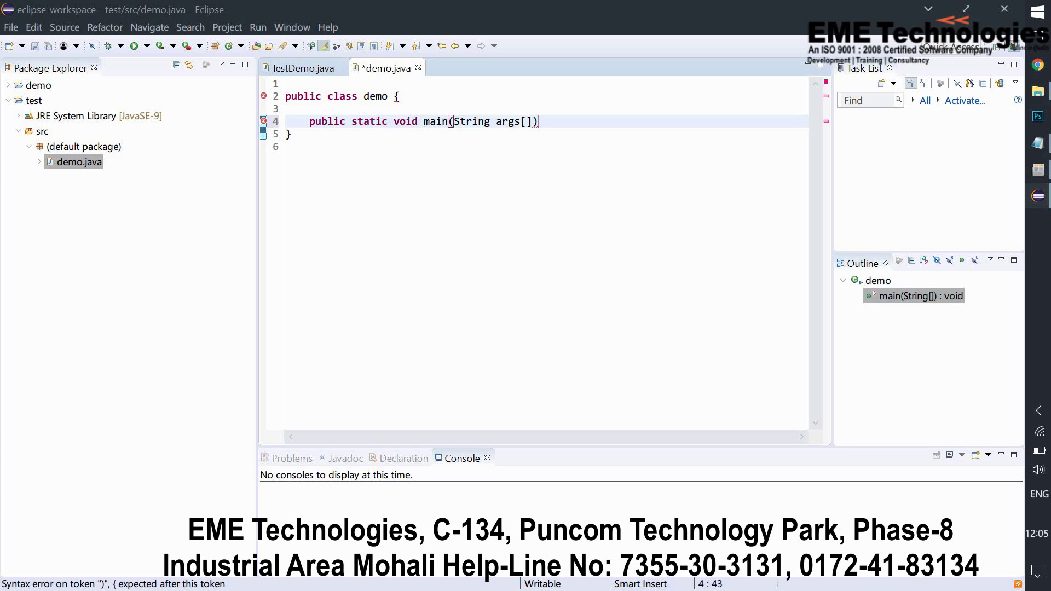
key(Return)
text({)
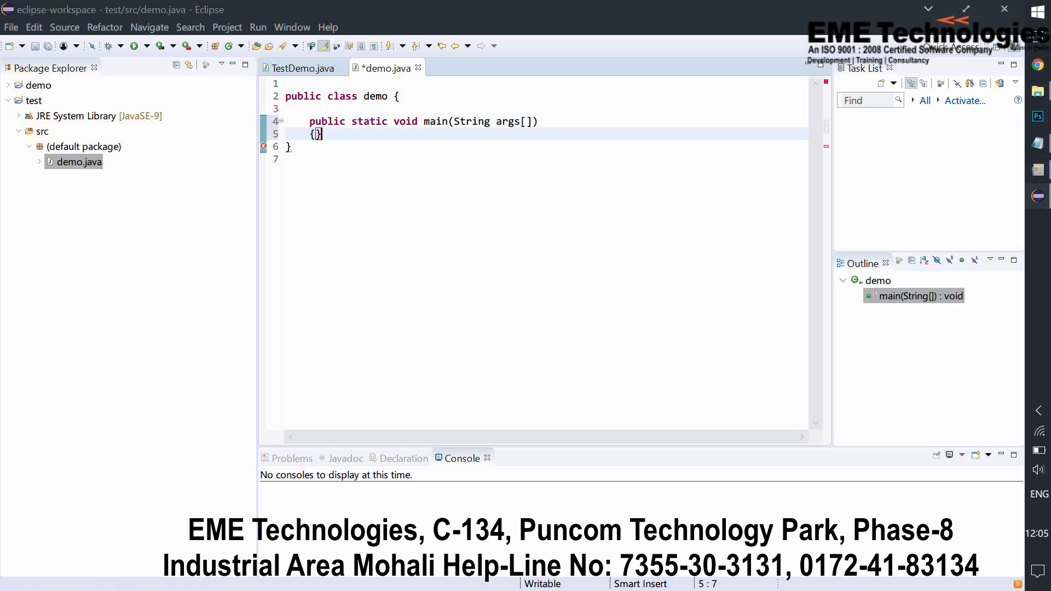
key(Return)
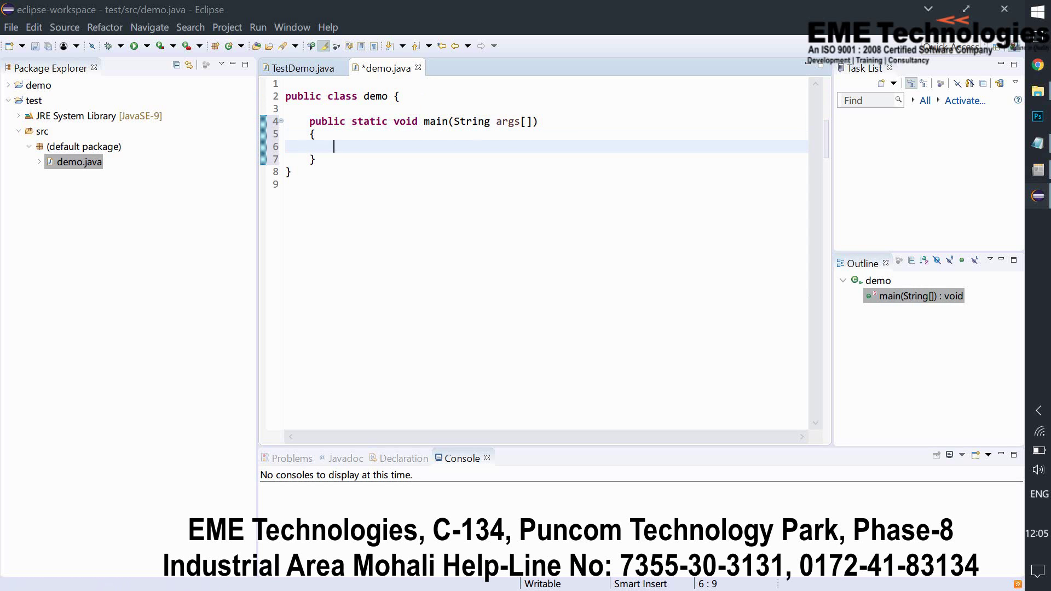
text(system,)
key(BackSpace)
text(.)
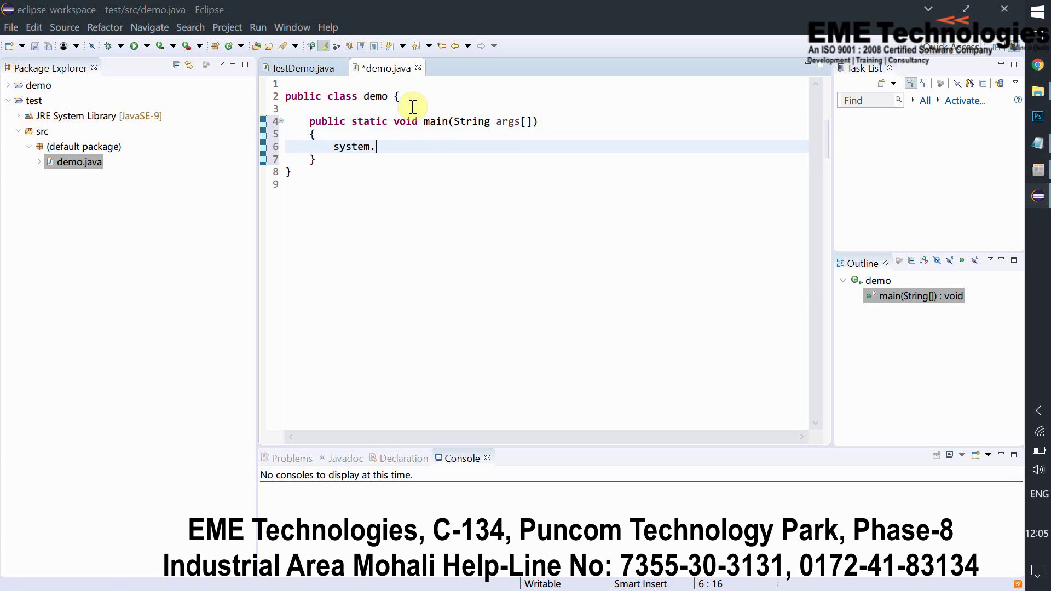
text(out)
key(Return)
text(.)
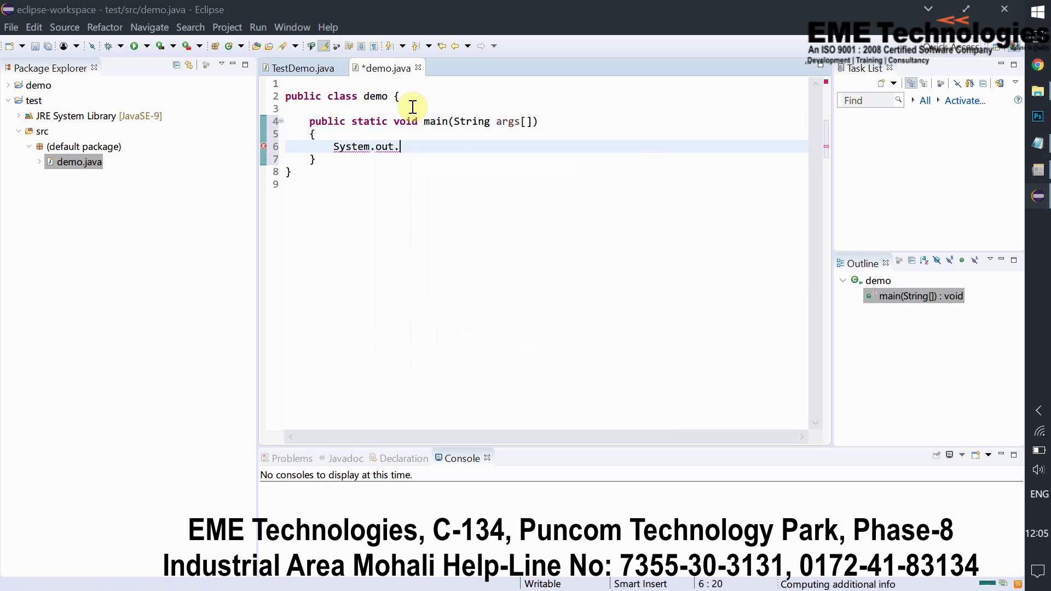
text(printl)
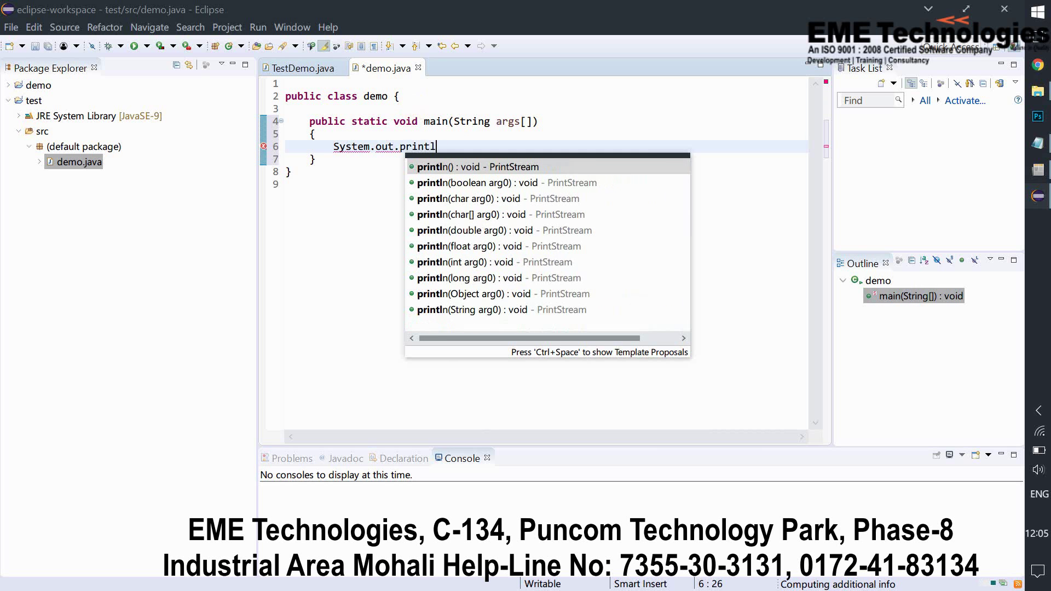
text(n(")
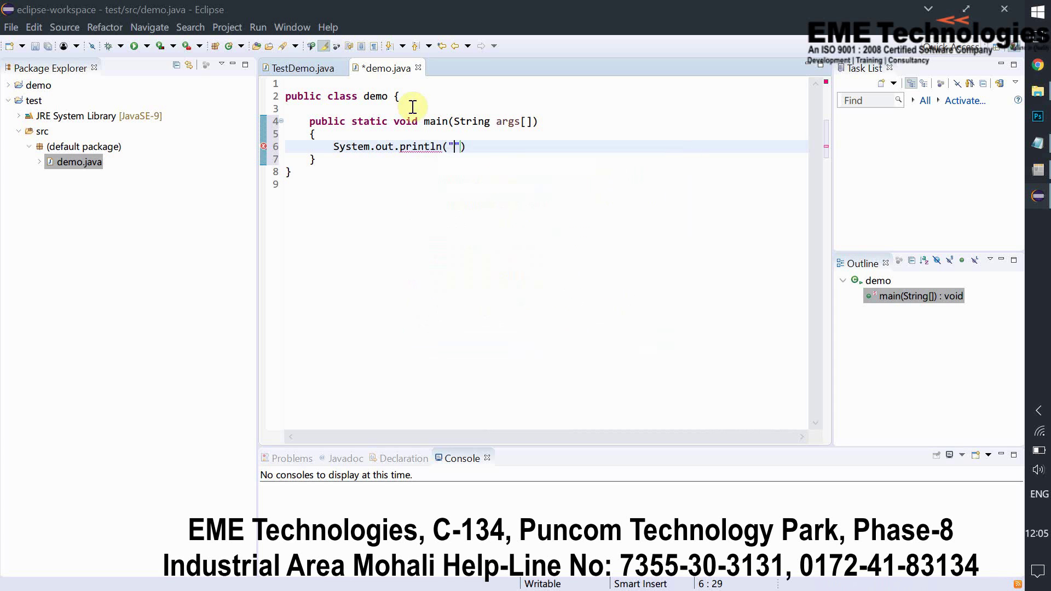
text(hello wor)
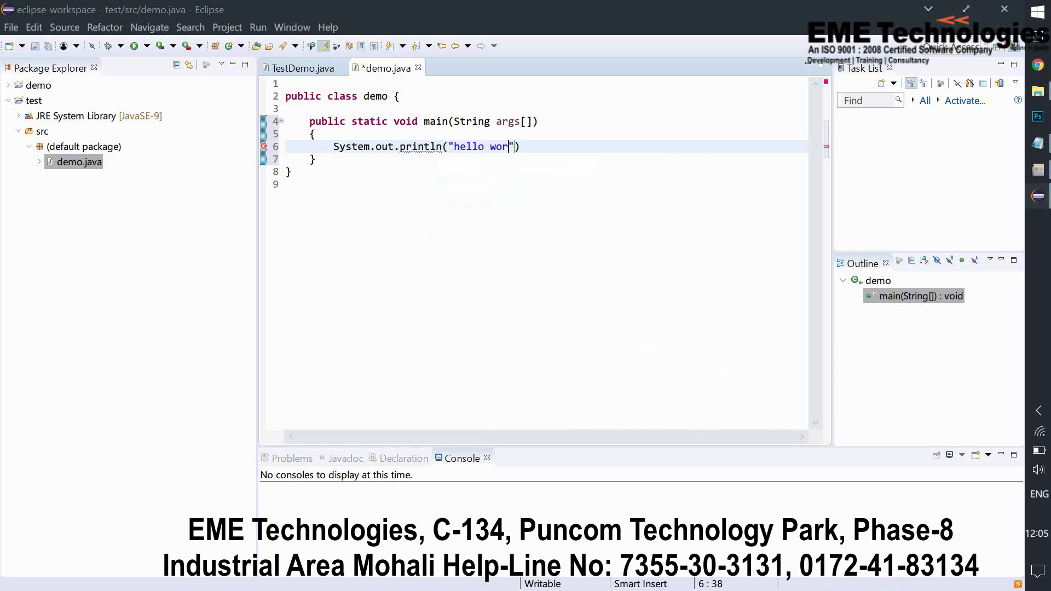
text(ld")
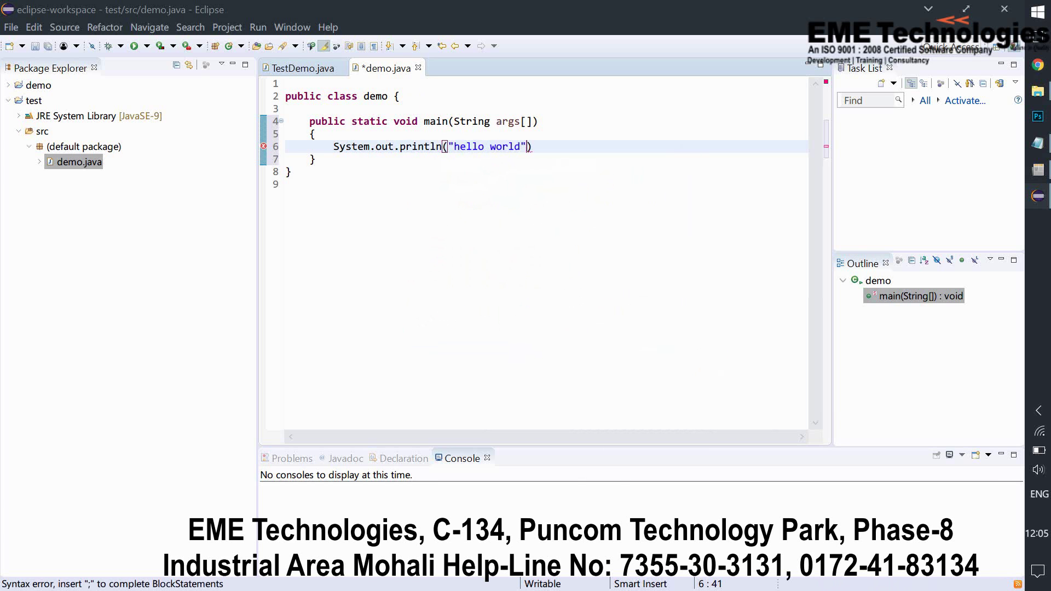
text();)
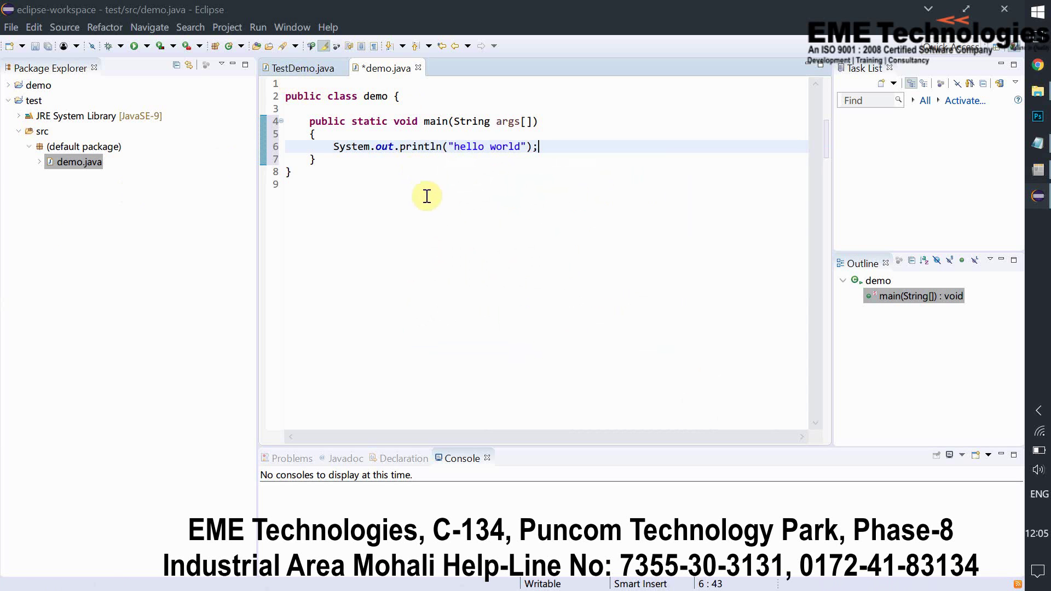
Run demo.java from the Run menu, saving it in the Save and Launch dialog
click(257, 26)
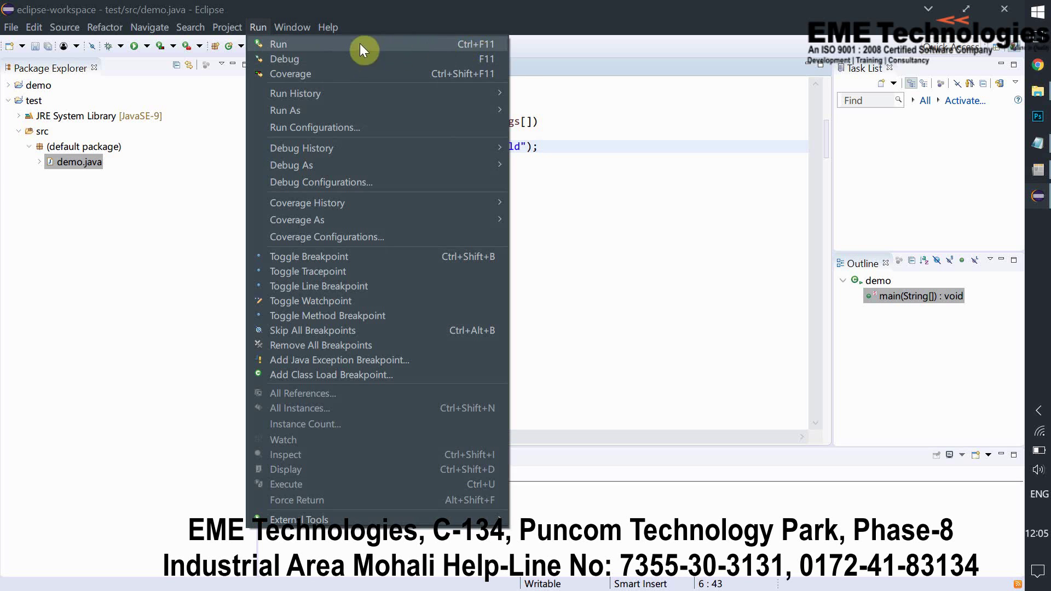
click(338, 46)
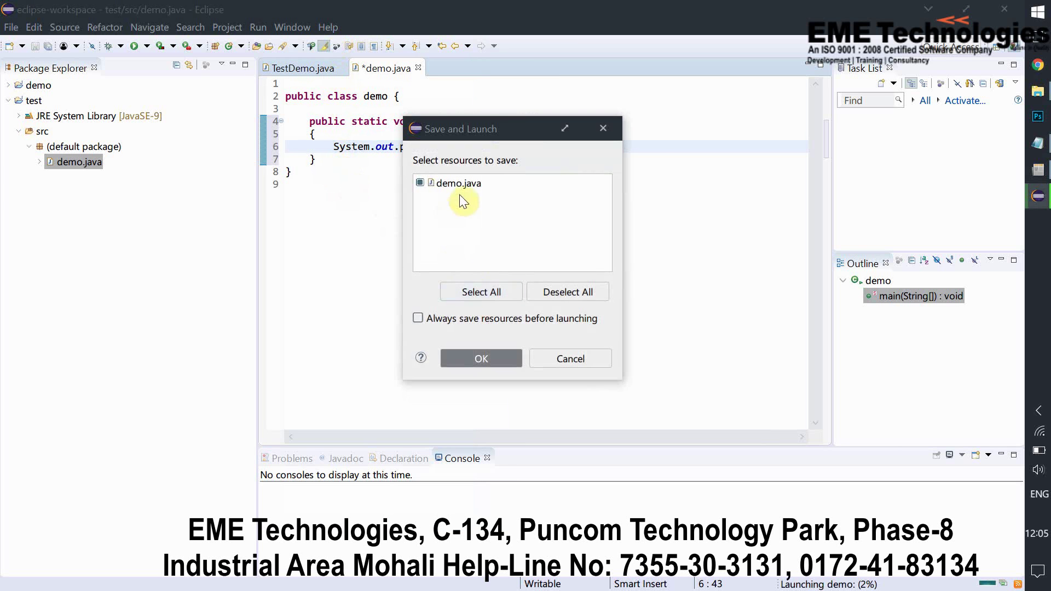
click(482, 353)
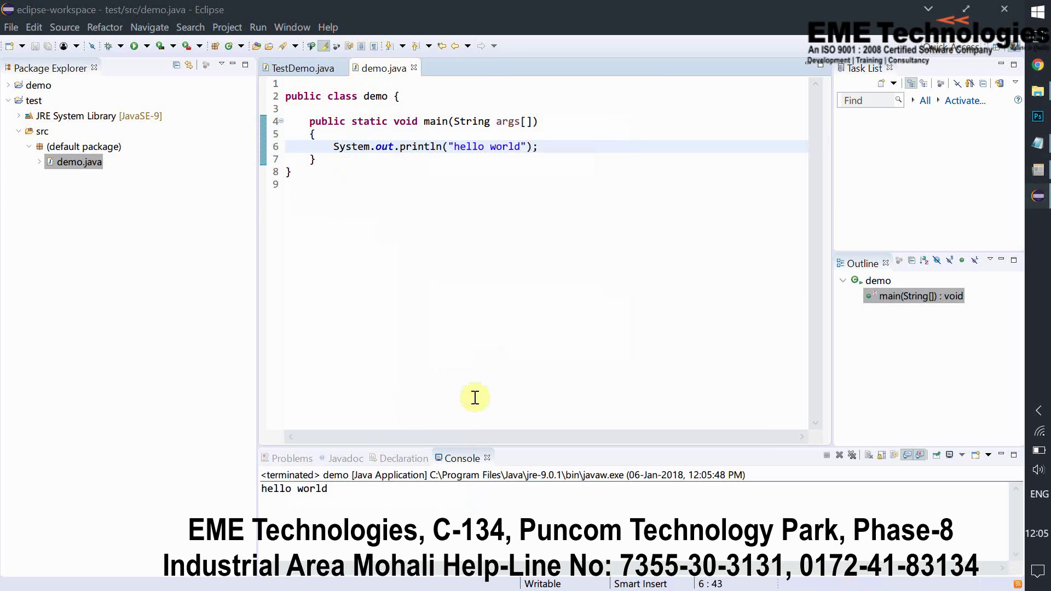
drag(325, 490, 258, 488)
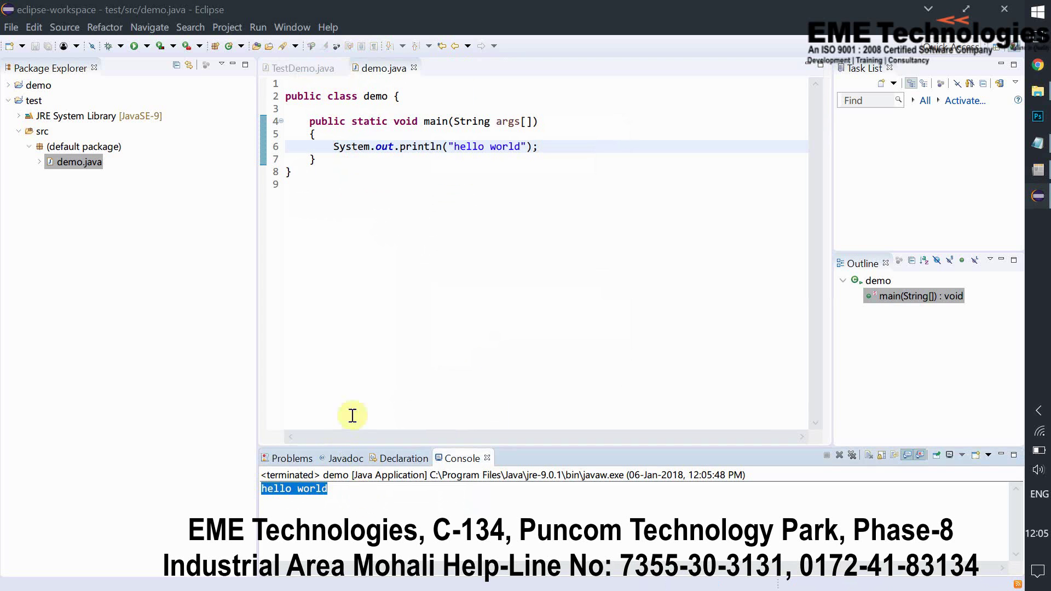
drag(347, 488, 262, 491)
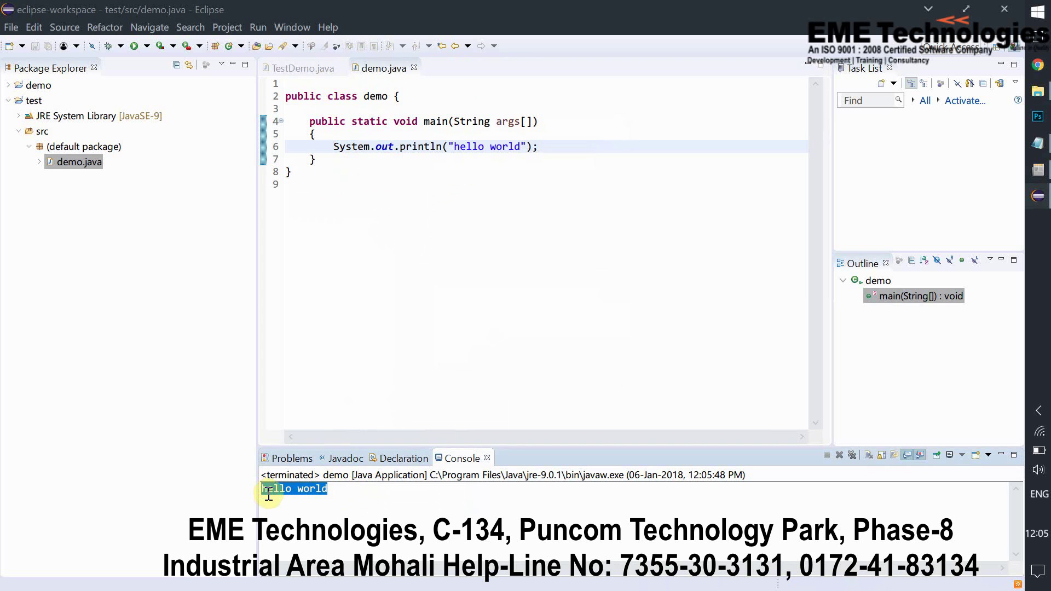
mouse_move(263, 490)
mouse_down()
mouse_move(334, 491)
mouse_move(242, 493)
mouse_up()
click(343, 492)
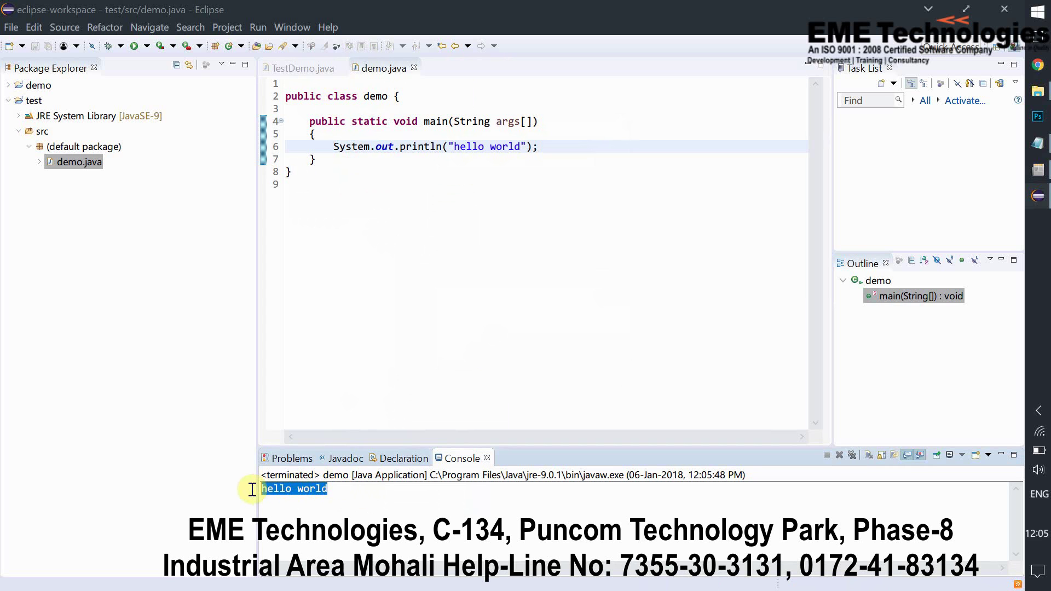
click(387, 504)
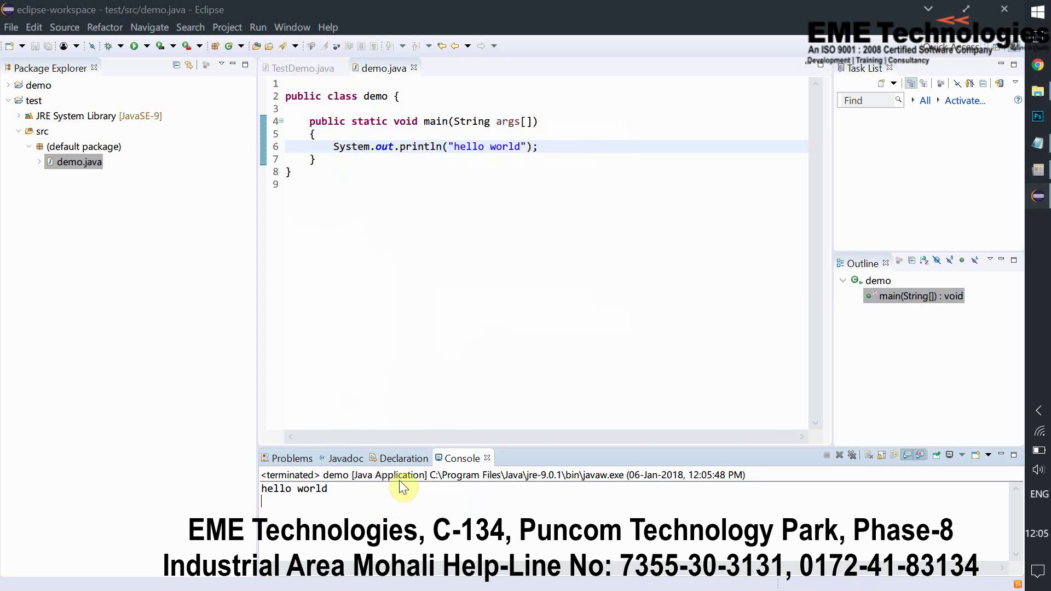
click(430, 345)
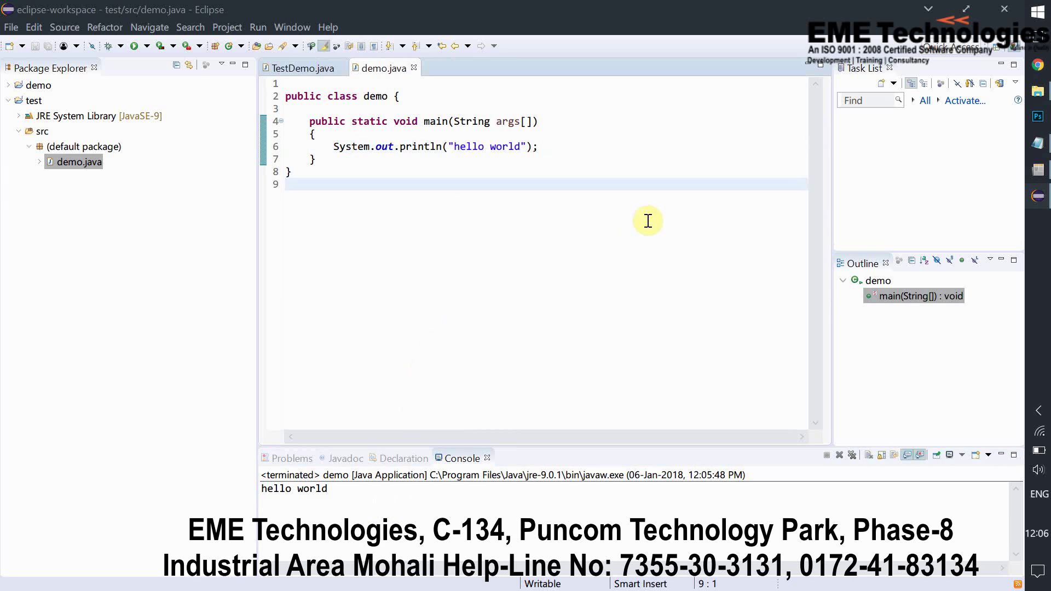